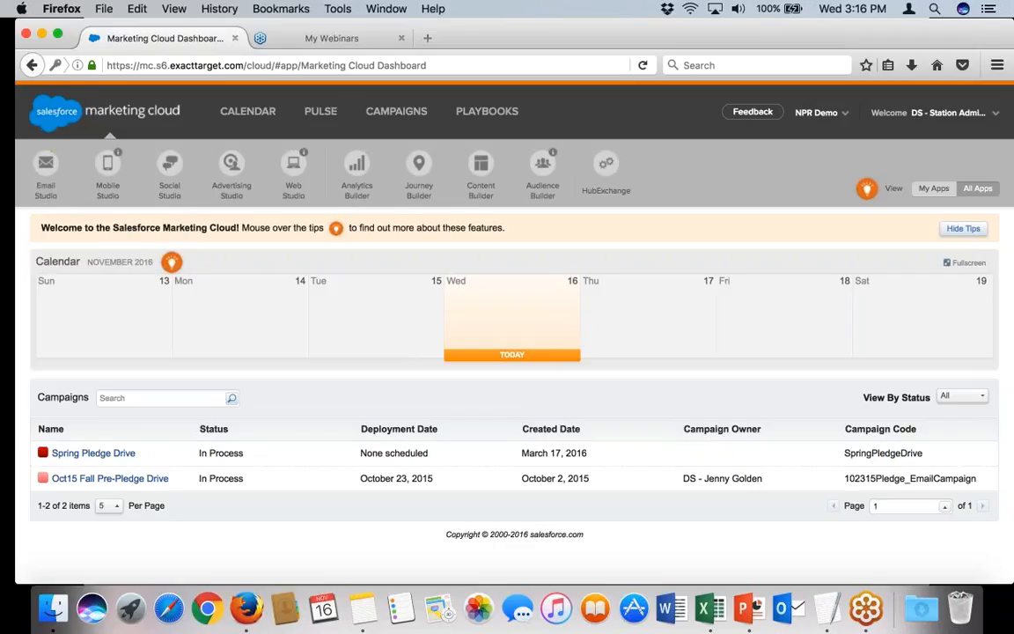
Open Email Studio's subscriber data extensions and view the Training Materials folder under One-Time Lists.
{"action": "mouse_move", "coordinate": [46, 163]}
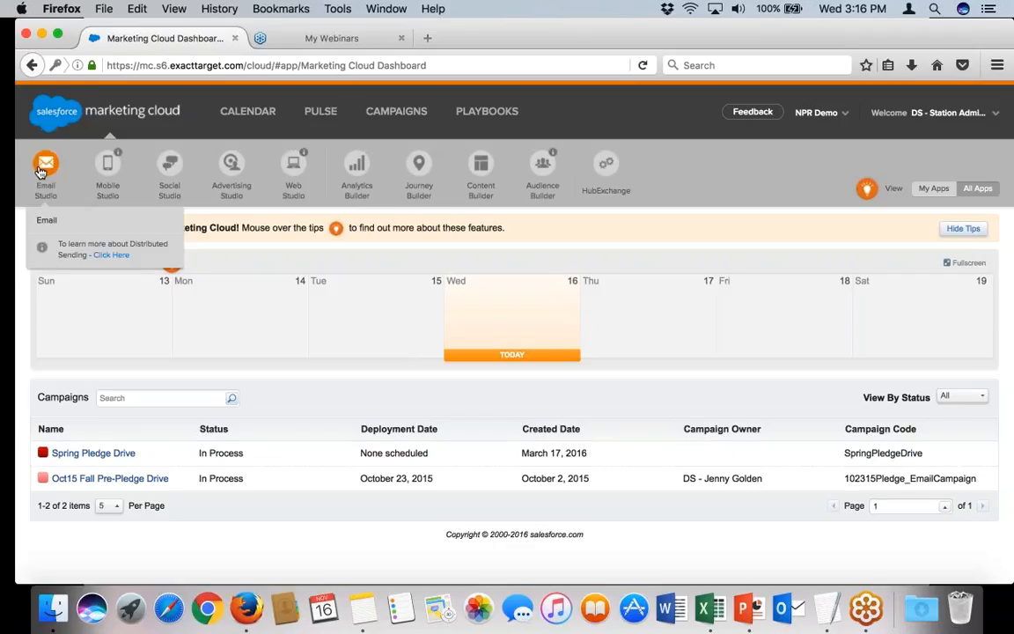
{"action": "left_click", "coordinate": [49, 221]}
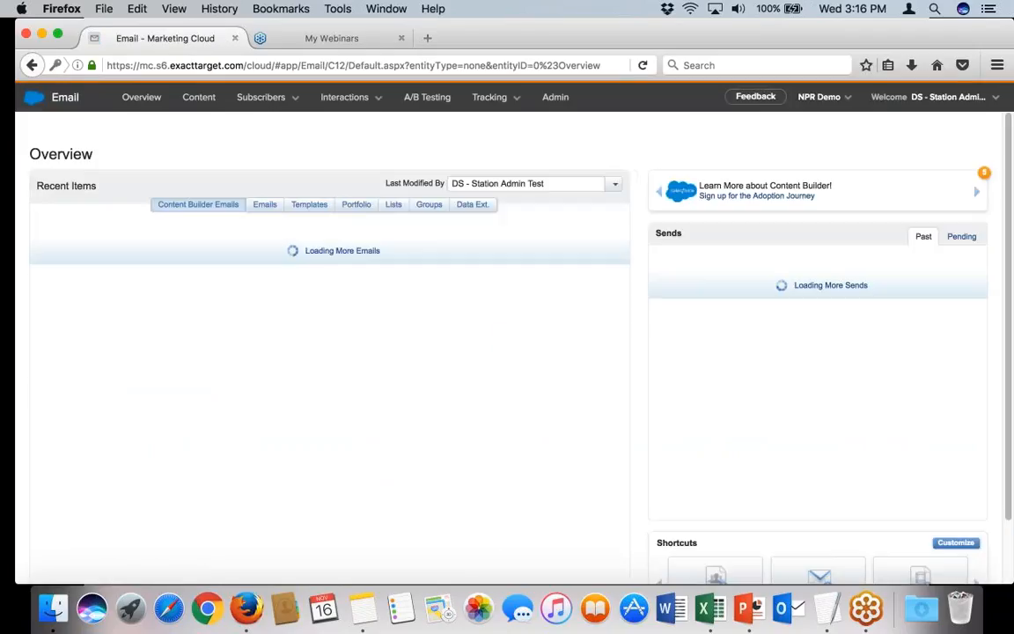
{"action": "mouse_move", "coordinate": [280, 99]}
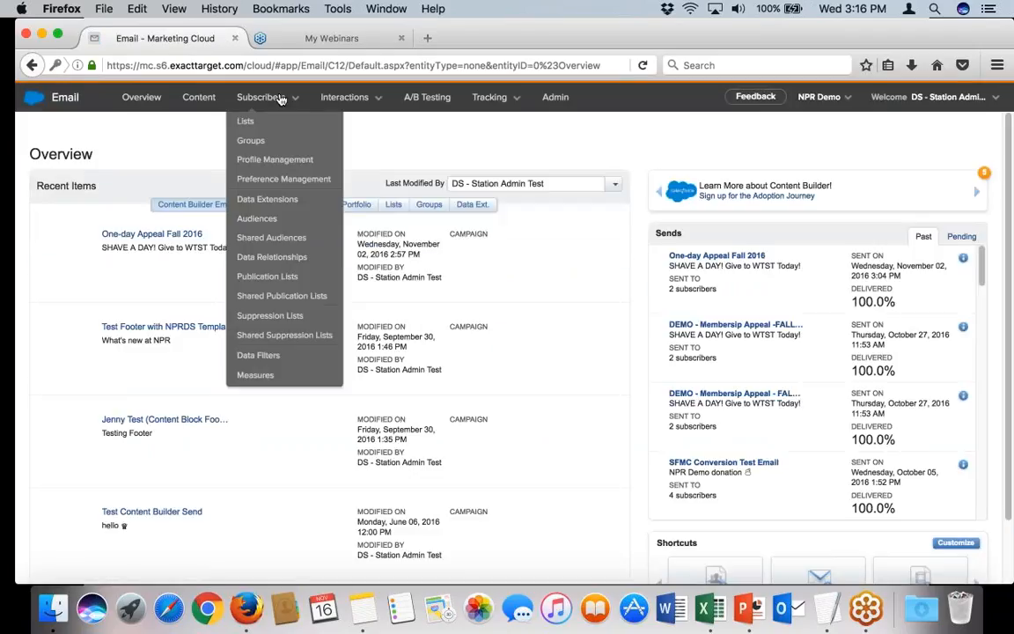
{"action": "left_click", "coordinate": [282, 198]}
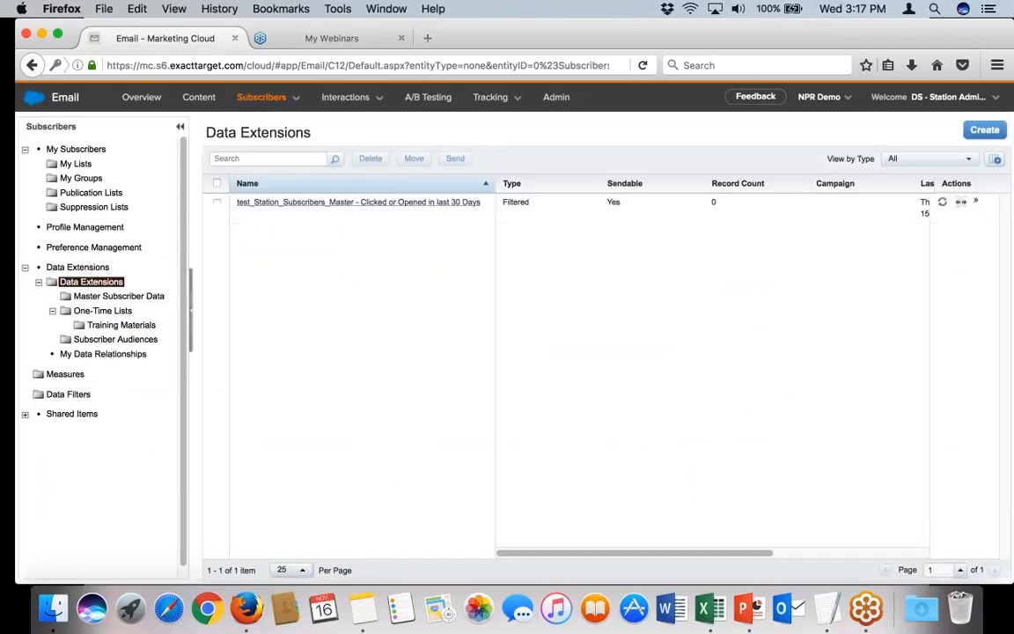
{"action": "left_click", "coordinate": [113, 326]}
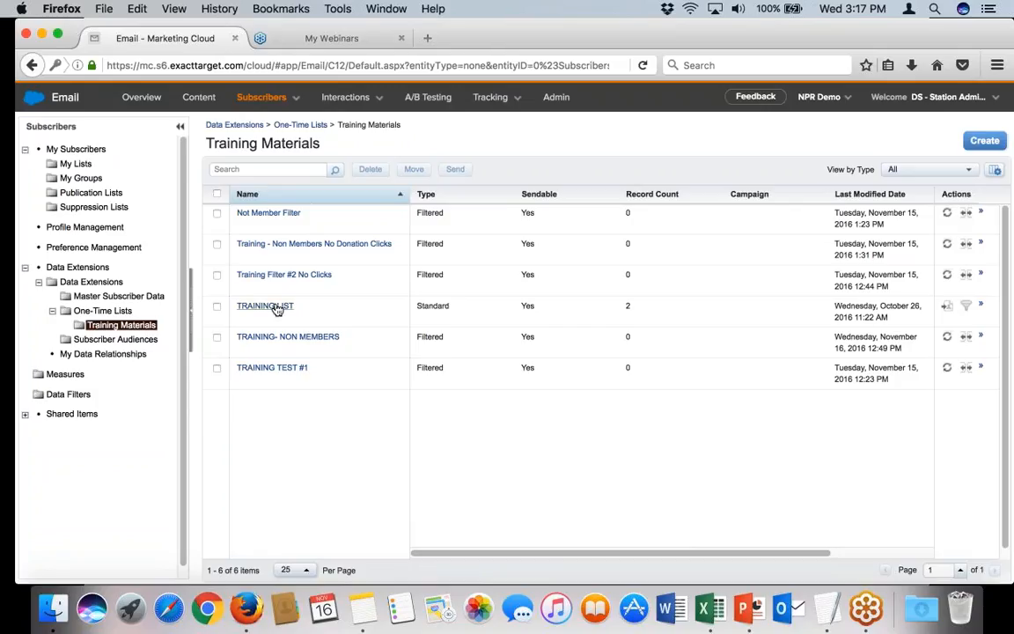
Start creating a new data filter that is built from a data extension.
{"action": "left_click", "coordinate": [68, 396]}
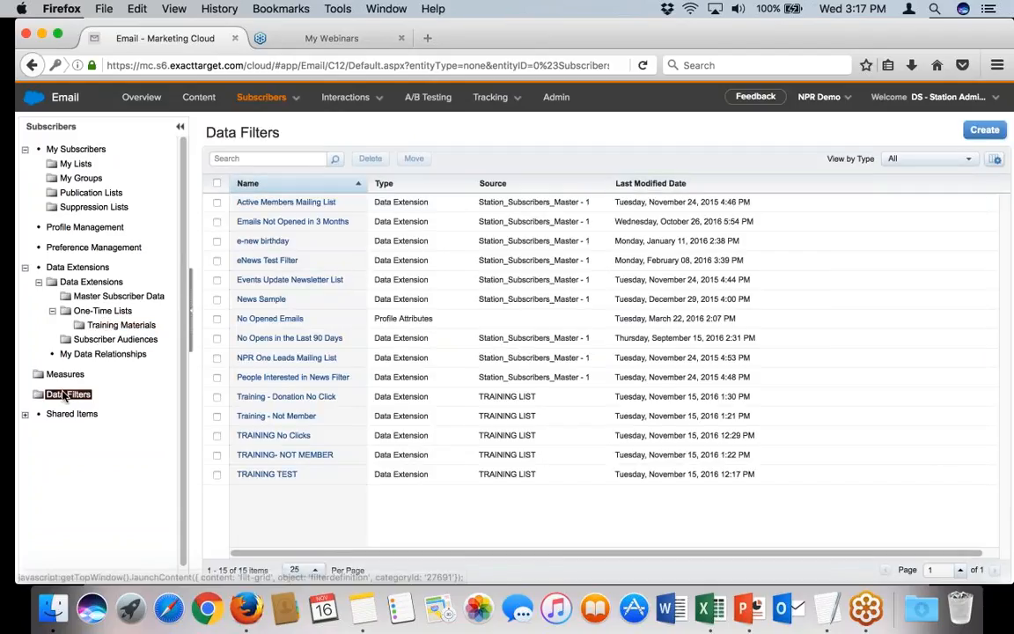
{"action": "left_click", "coordinate": [979, 130]}
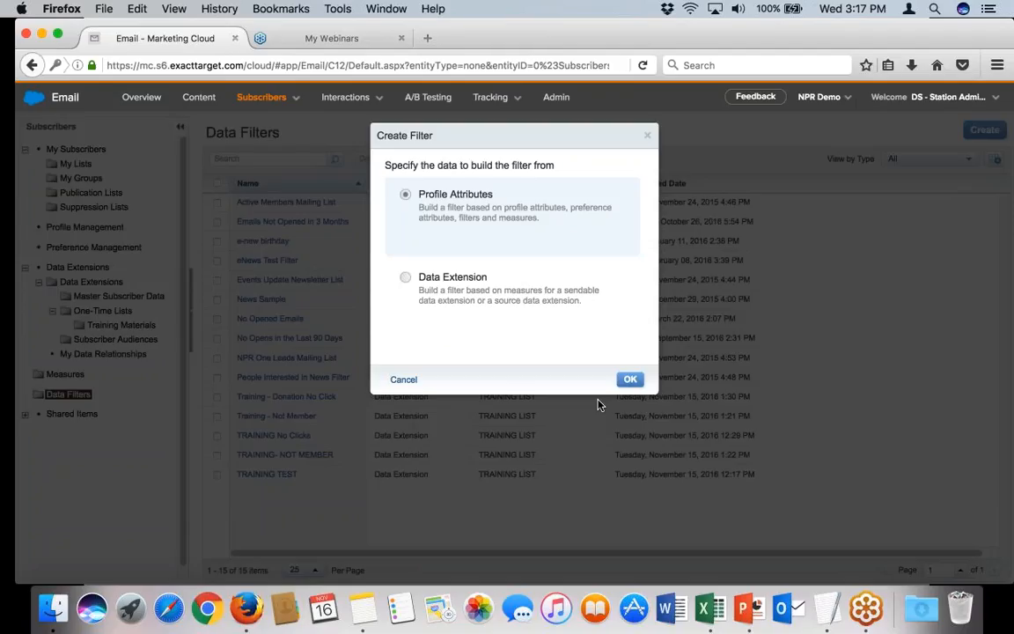
{"action": "left_click", "coordinate": [453, 305]}
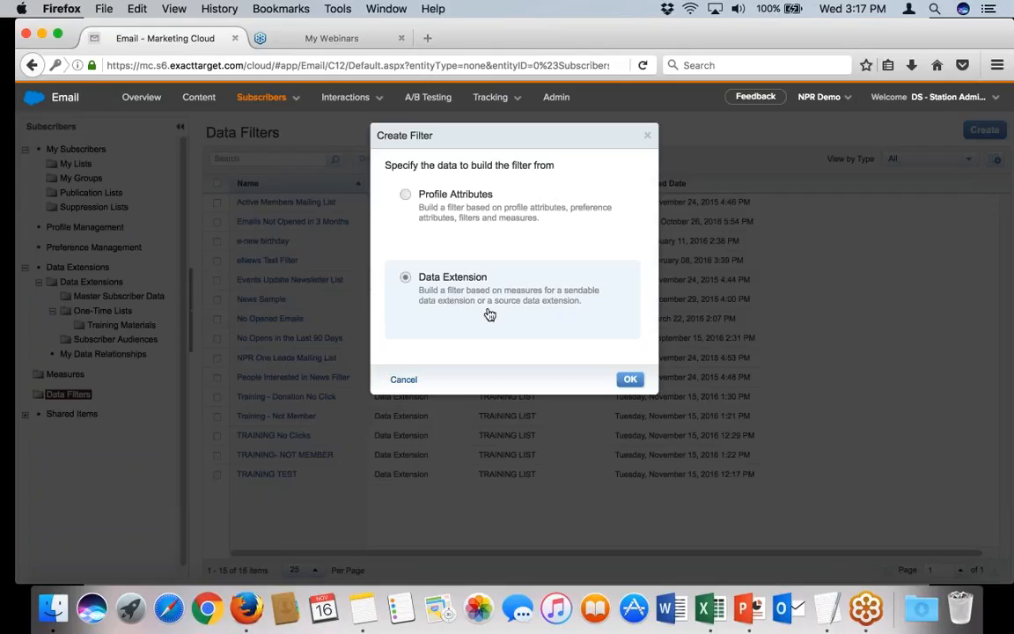
{"action": "left_click", "coordinate": [631, 379]}
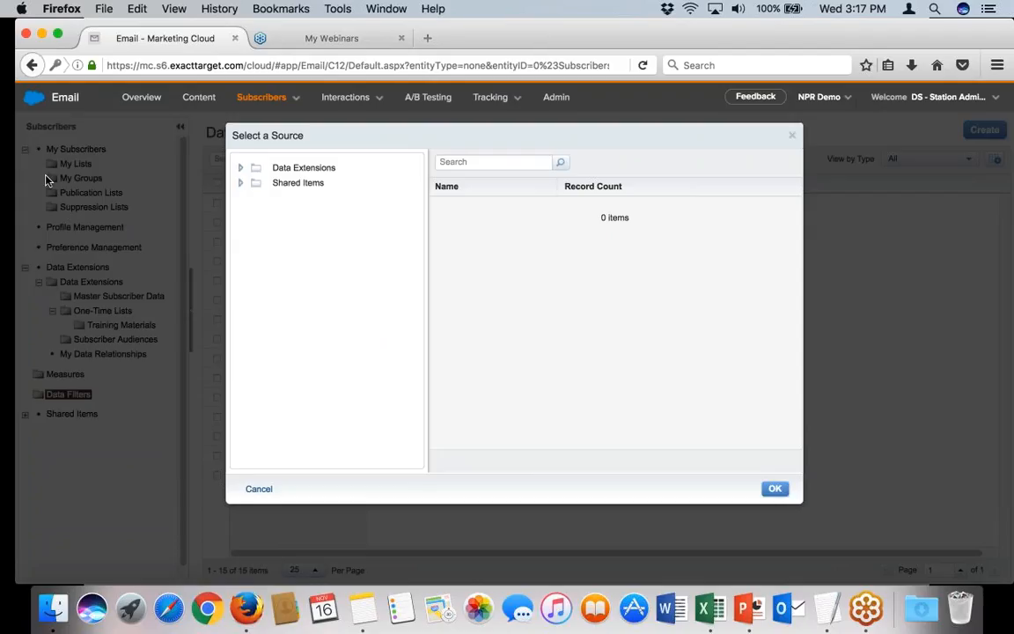
Choose TRAINING LIST from the One-Time Lists > Training Materials folder as the filter's source.
{"action": "left_click", "coordinate": [240, 168]}
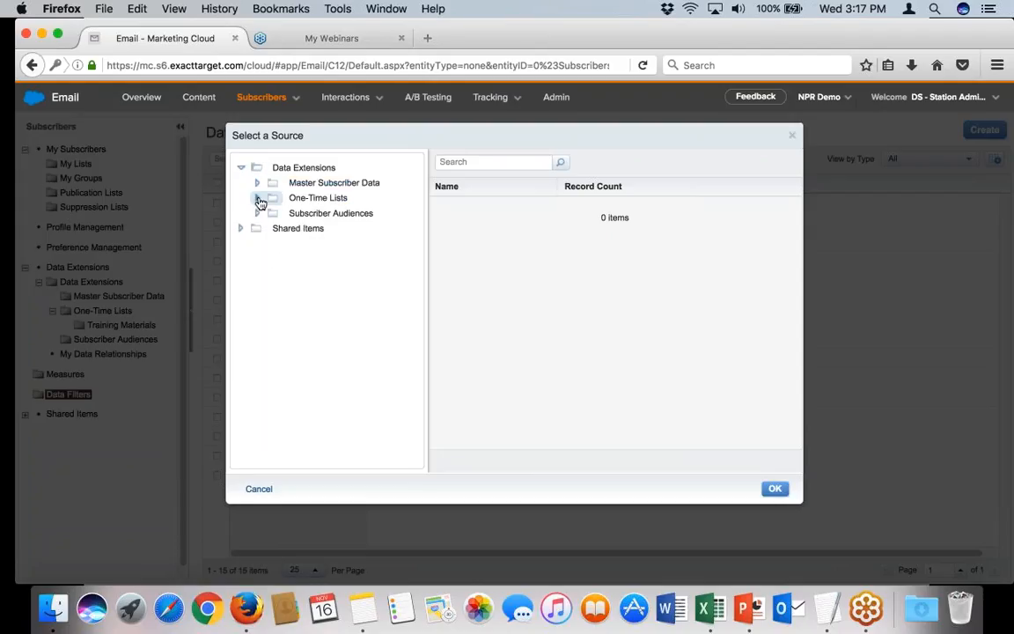
{"action": "left_click", "coordinate": [258, 199]}
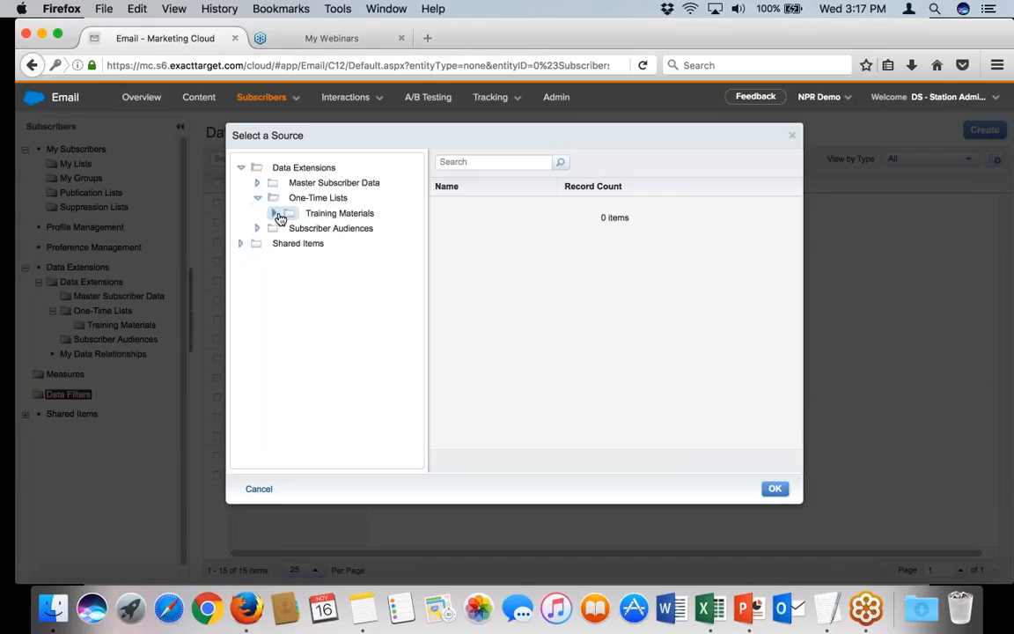
{"action": "left_click", "coordinate": [278, 216]}
{"action": "left_click", "coordinate": [332, 215]}
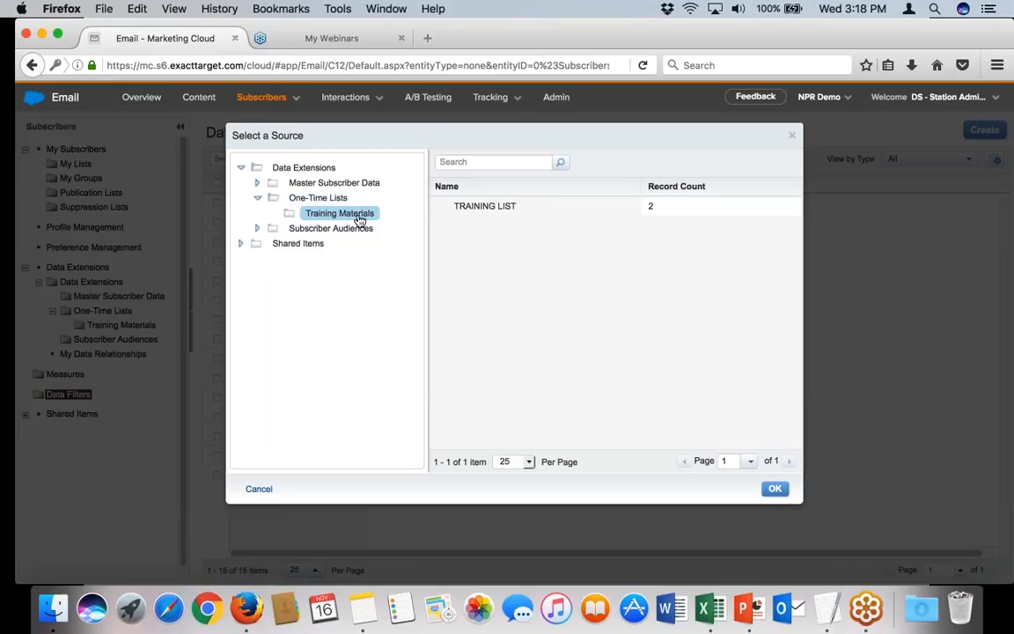
{"action": "left_click", "coordinate": [471, 211]}
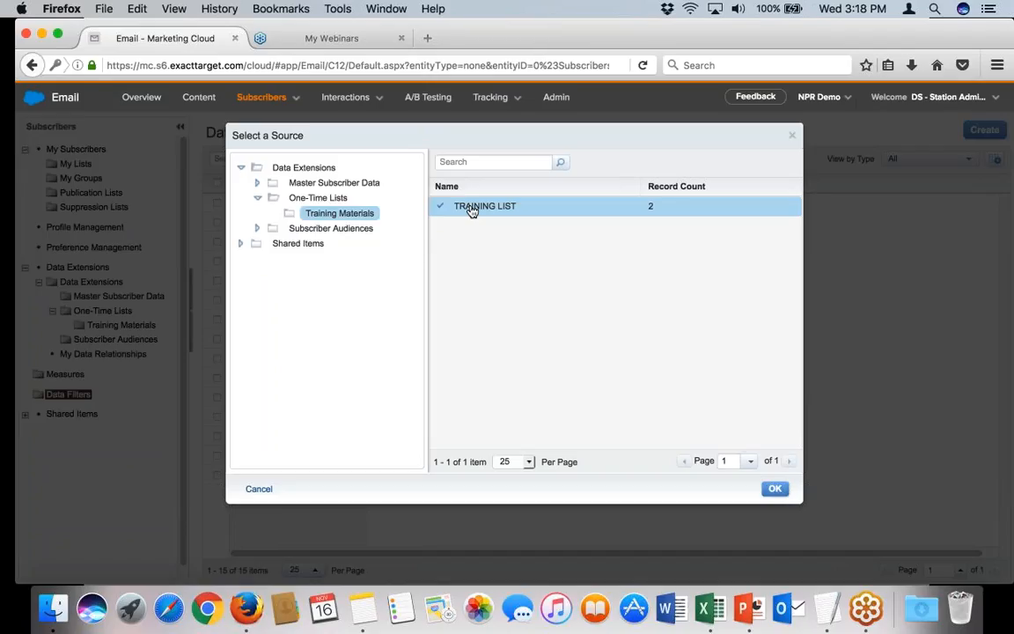
{"action": "left_click", "coordinate": [774, 488]}
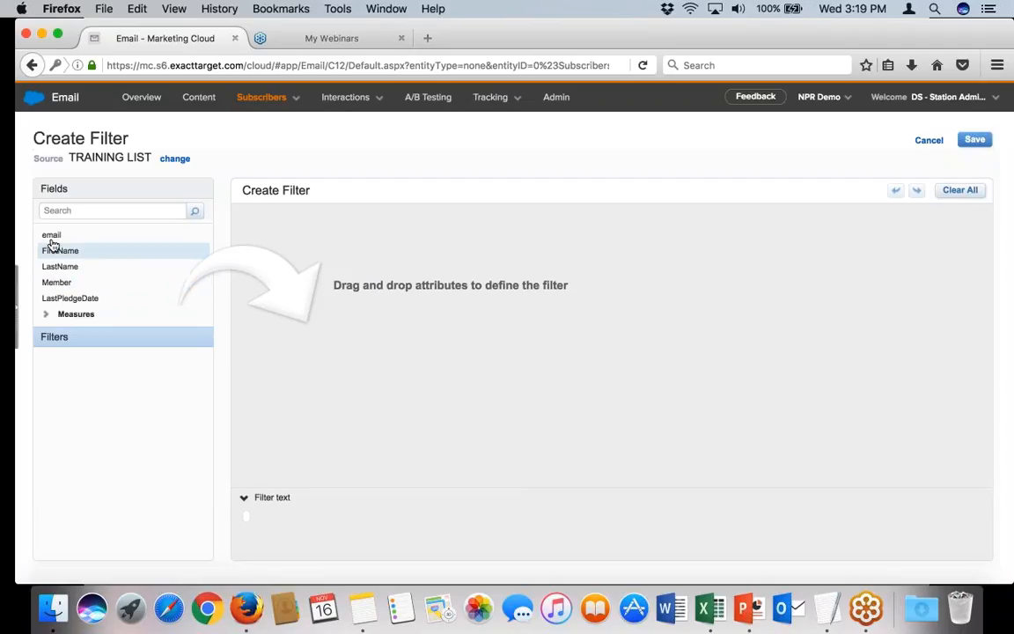
Add a filter condition on the Member field with the operator "contains" and the value "No".
{"action": "left_click_drag", "start_coordinate": [53, 287], "coordinate": [261, 217]}
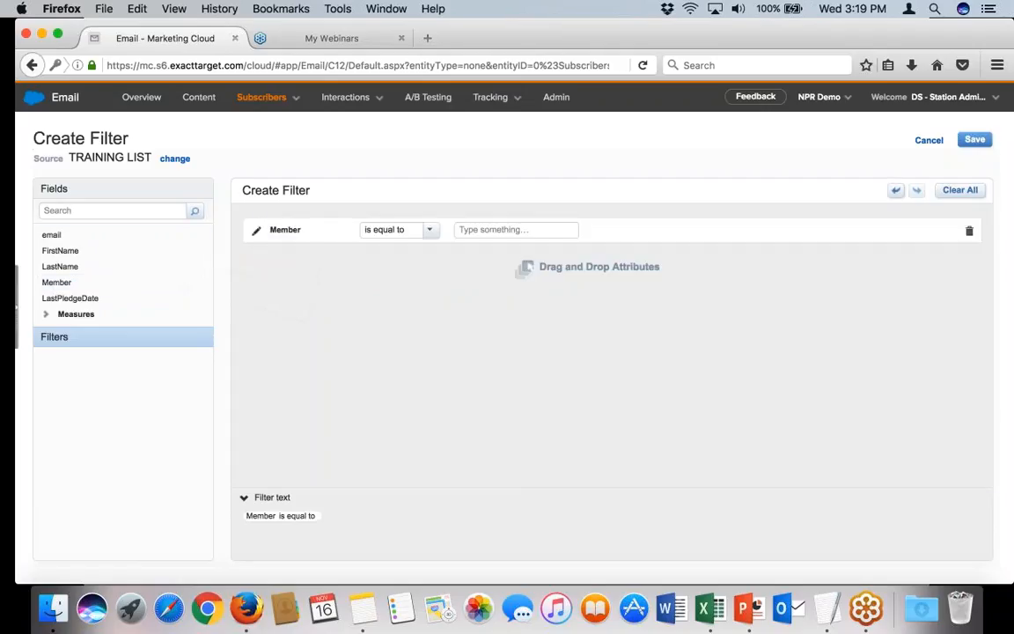
{"action": "left_click", "coordinate": [429, 230]}
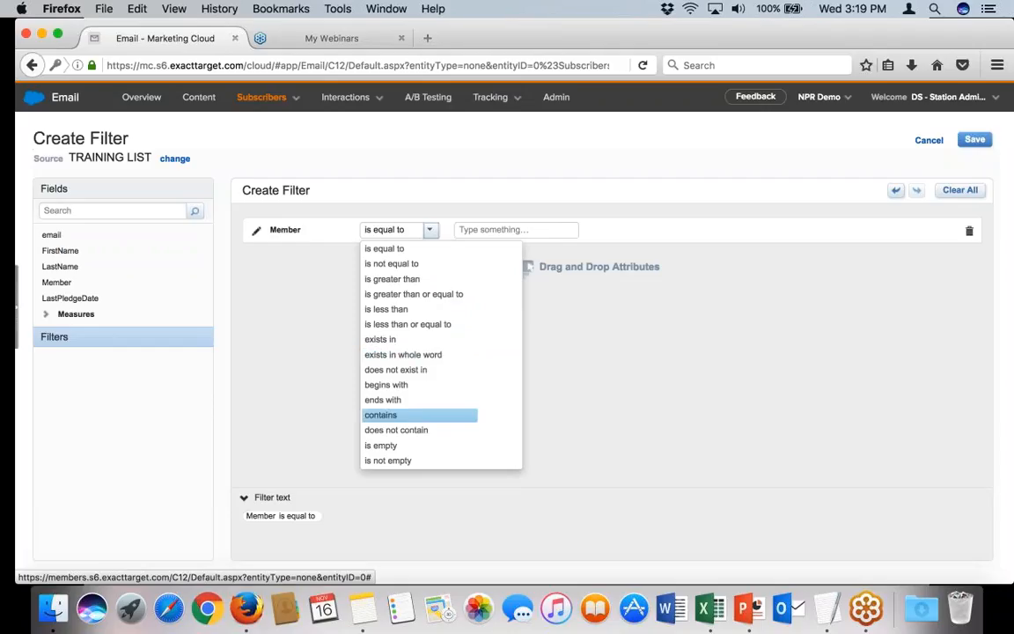
{"action": "left_click", "coordinate": [414, 415]}
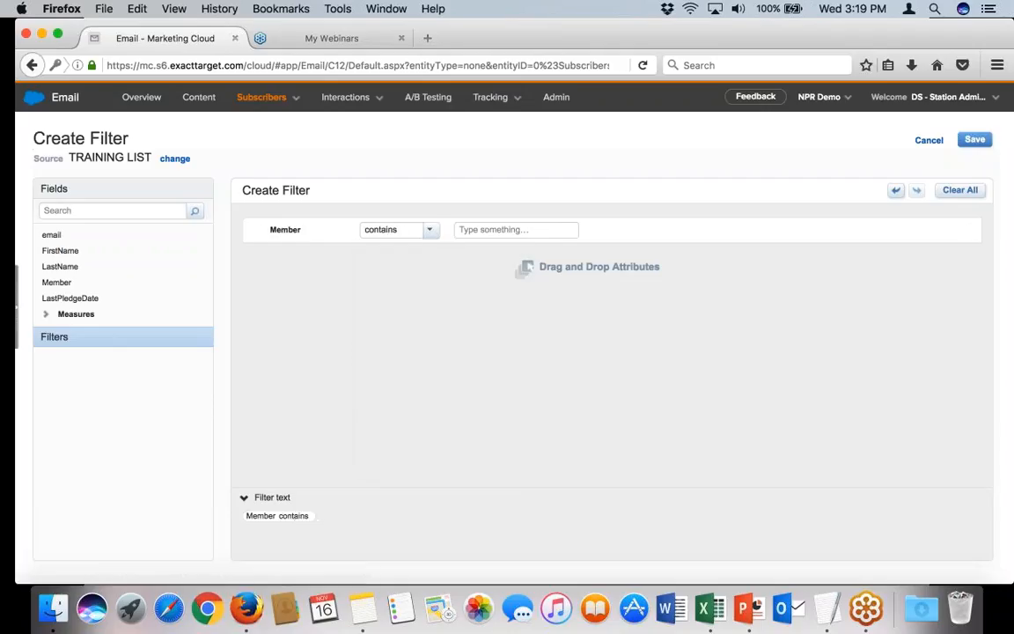
{"action": "left_click", "coordinate": [508, 230]}
{"action": "type", "text": "NO"}
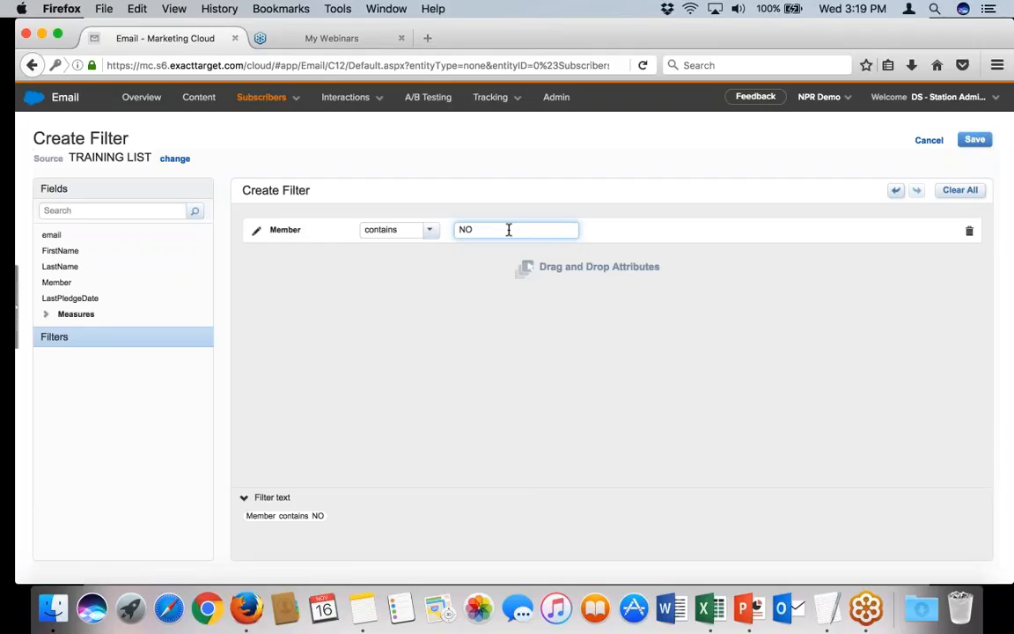
{"action": "key", "text": "BackSpace"}
{"action": "type", "text": "O"}
{"action": "key", "text": "BackSpace"}
{"action": "type", "text": "o"}
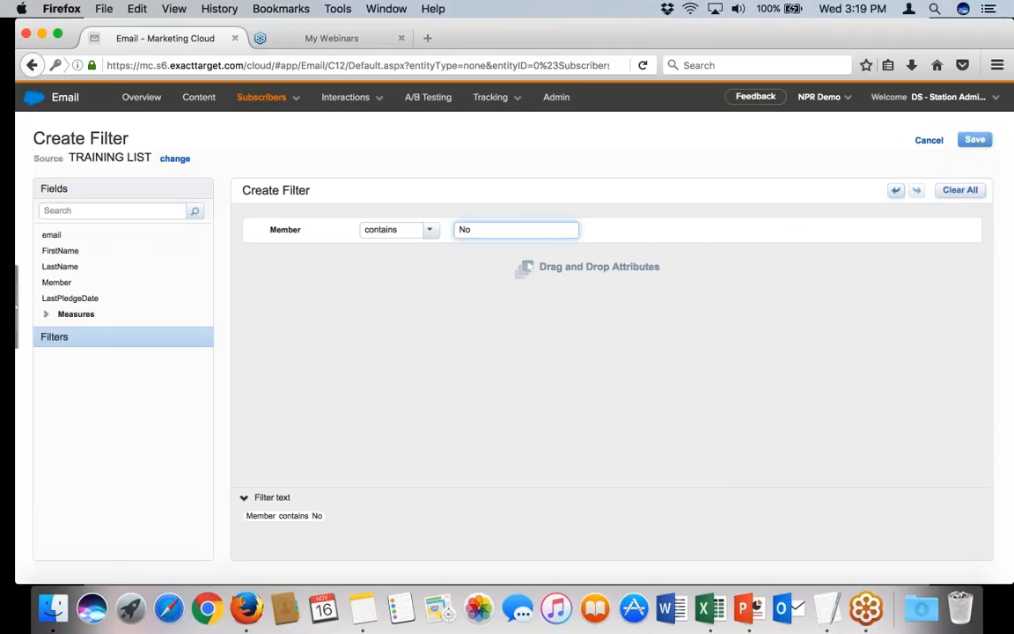
Save the filter as "Training List - Non Members" in the Data Filters folder.
{"action": "left_click", "coordinate": [975, 140]}
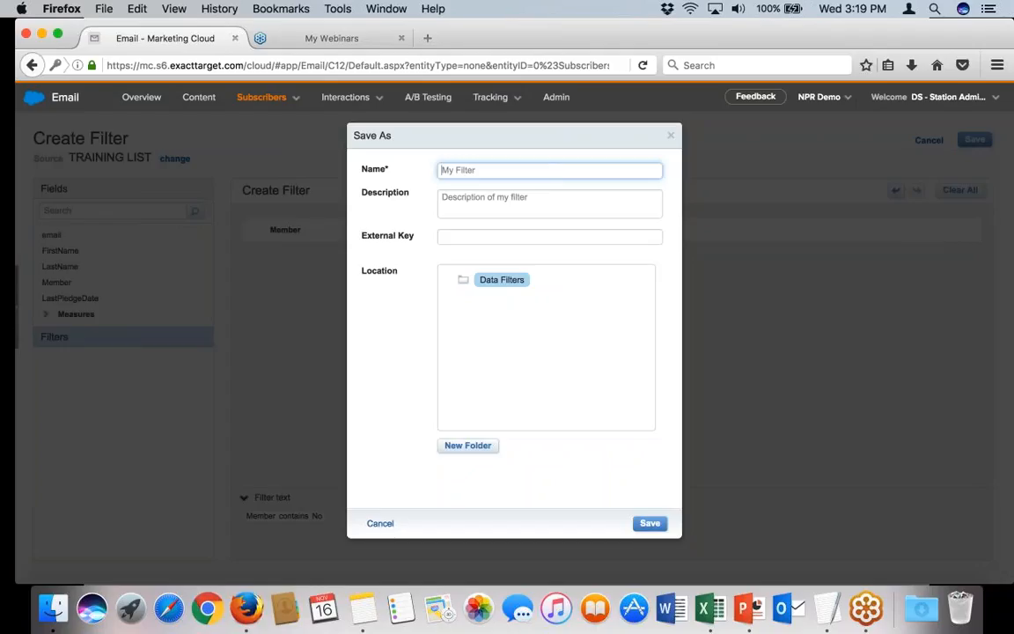
{"action": "type", "text": "Training List - Non Members"}
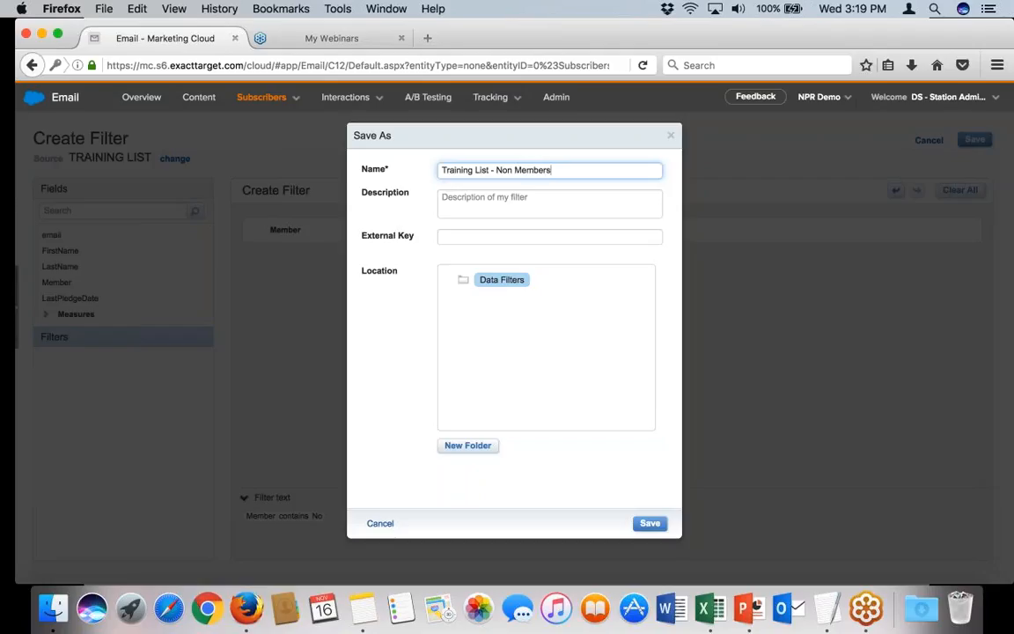
{"action": "left_click", "coordinate": [649, 525]}
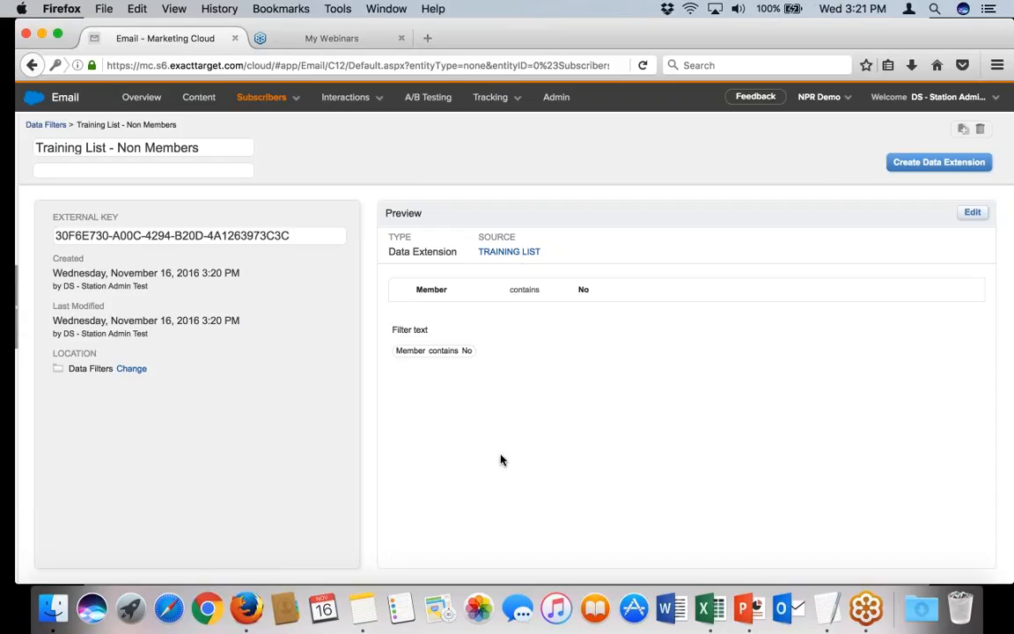
Switch to Automation Studio and open its Activities page.
{"action": "mouse_move", "coordinate": [53, 97]}
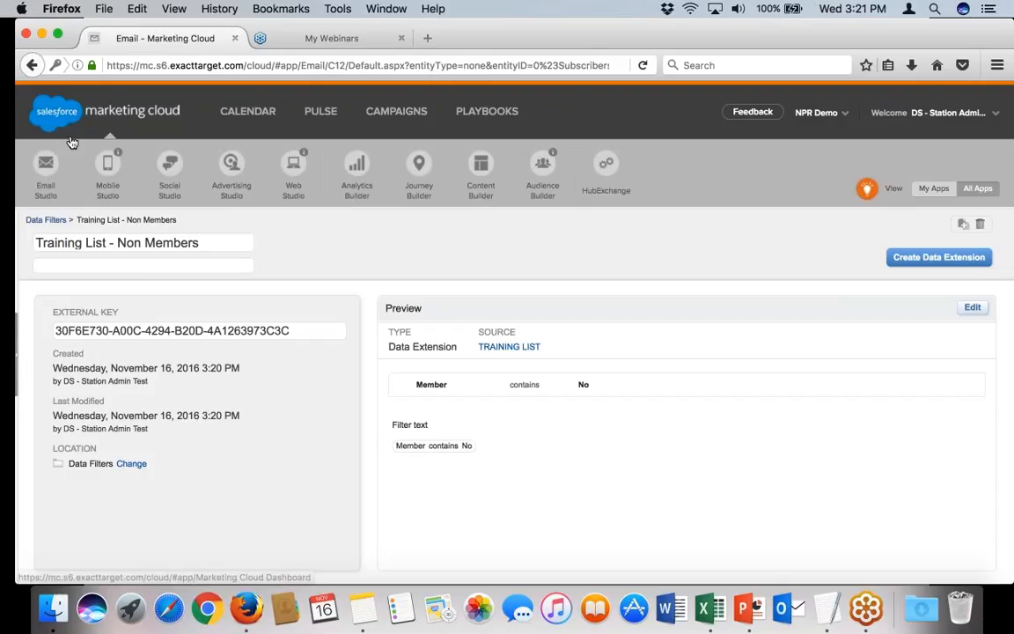
{"action": "mouse_move", "coordinate": [419, 176]}
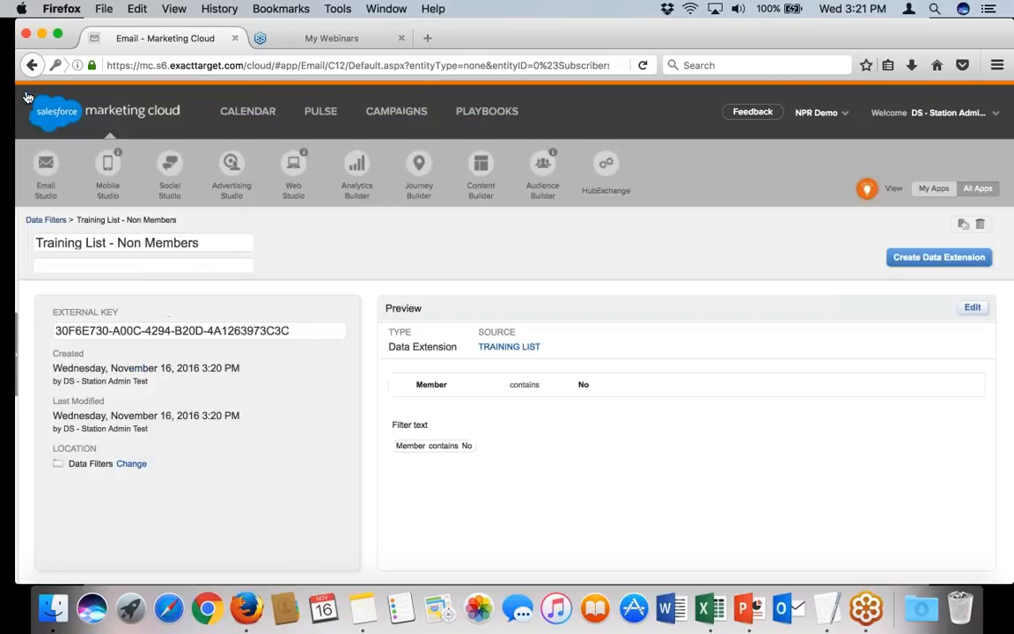
{"action": "mouse_move", "coordinate": [419, 197]}
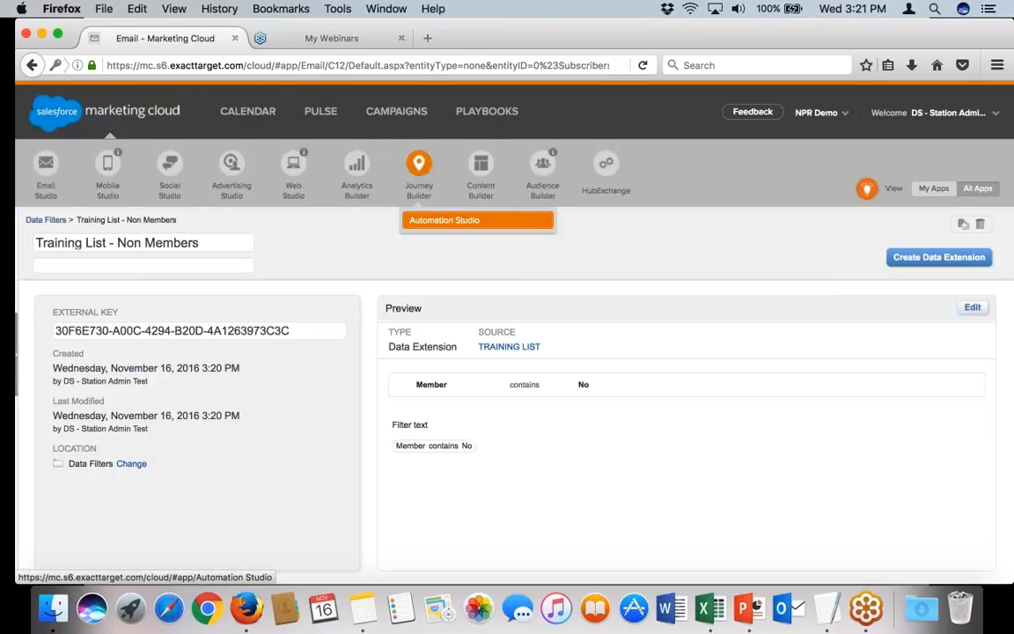
{"action": "left_click", "coordinate": [444, 220]}
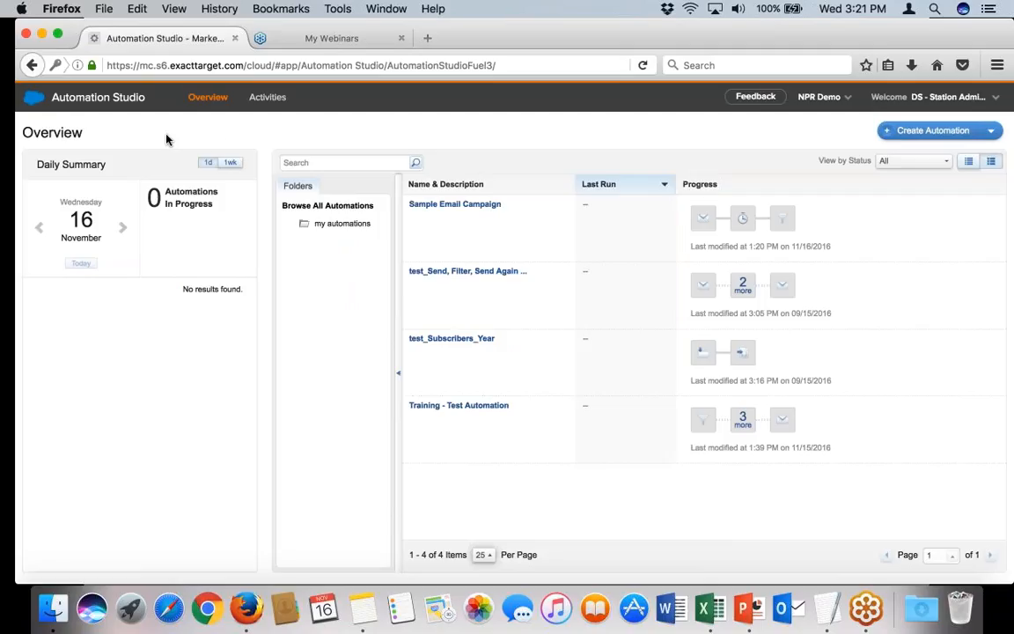
{"action": "left_click", "coordinate": [270, 99]}
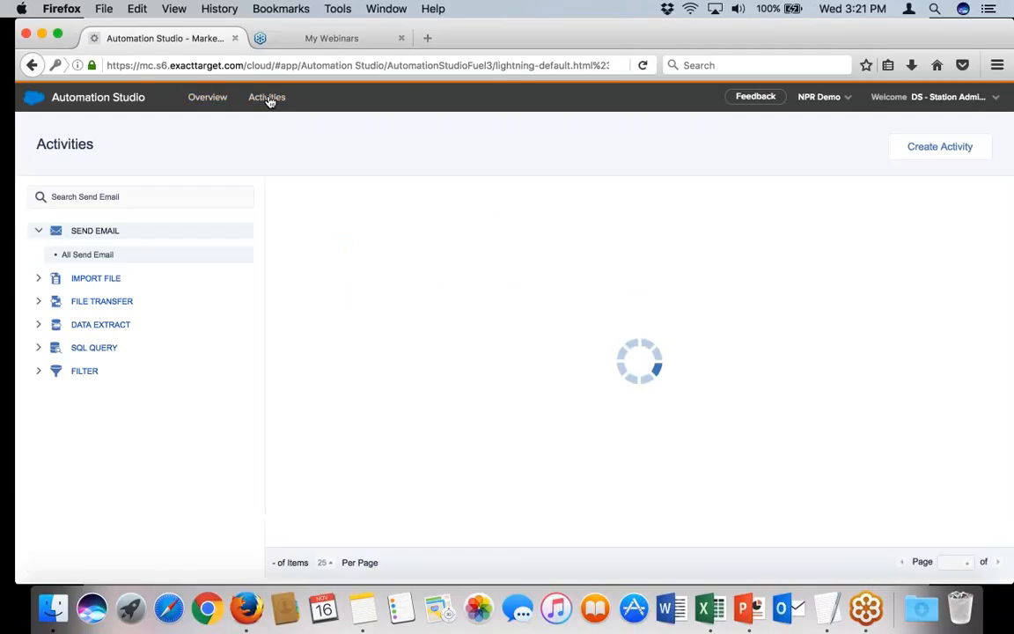
Create a new Filter activity and name it "Training -Non Member Filter".
{"action": "left_click", "coordinate": [943, 154]}
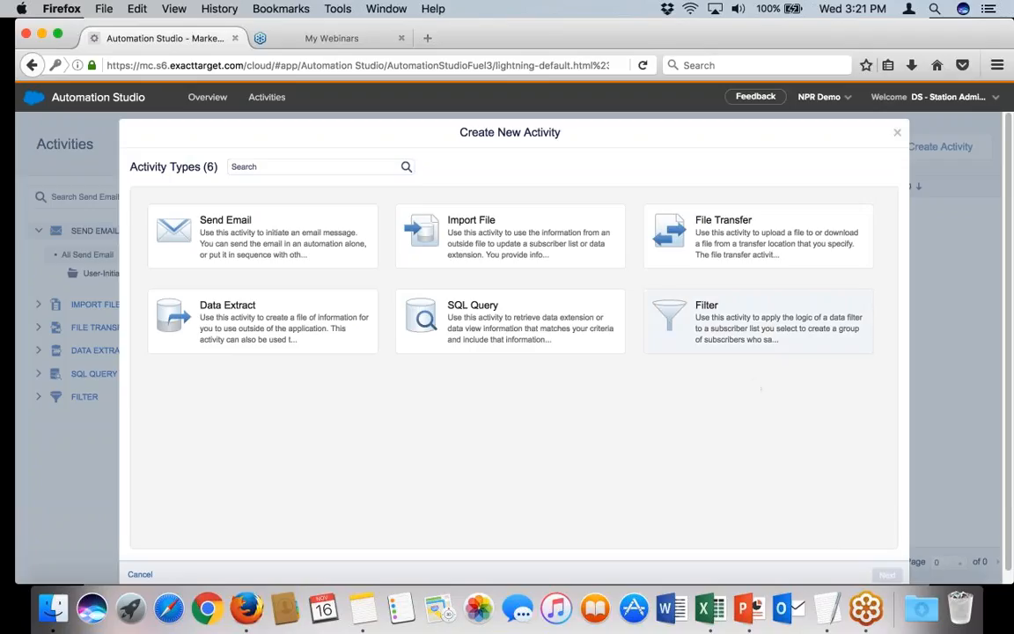
{"action": "left_click", "coordinate": [696, 334]}
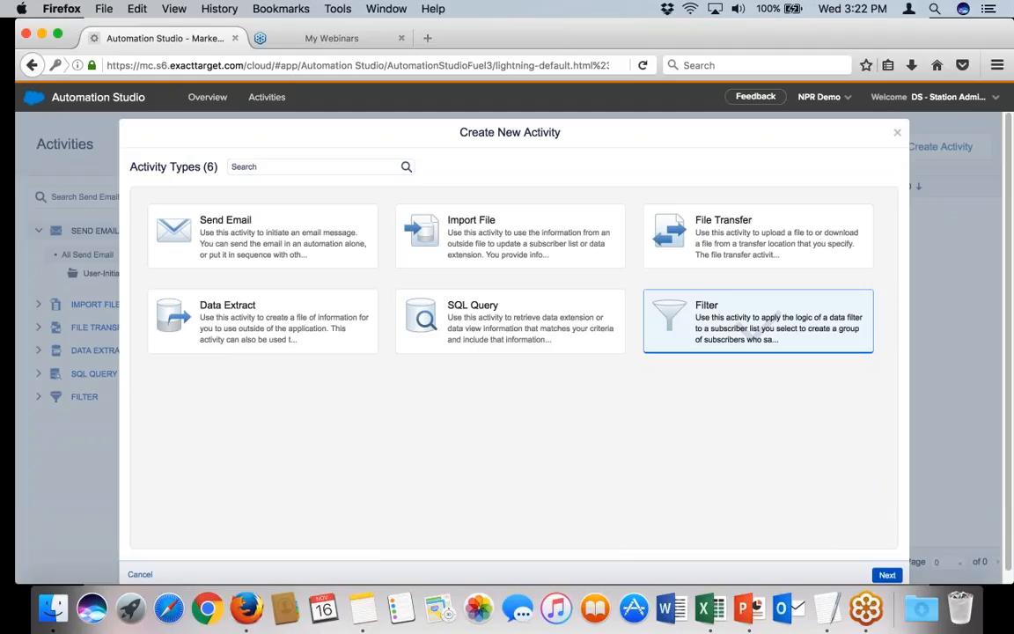
{"action": "double_click", "coordinate": [763, 319]}
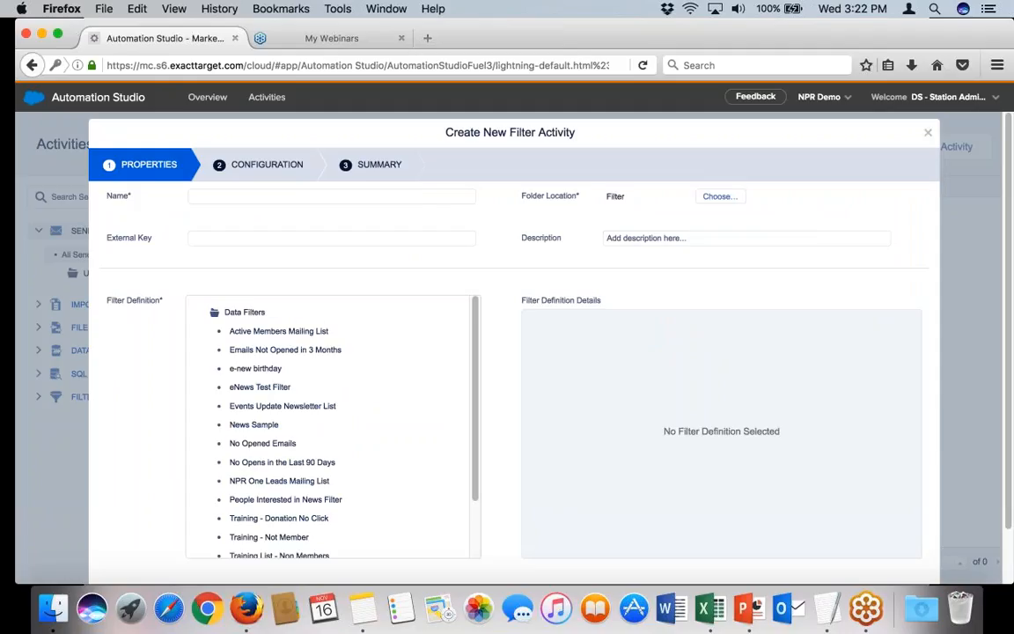
{"action": "left_click", "coordinate": [241, 198]}
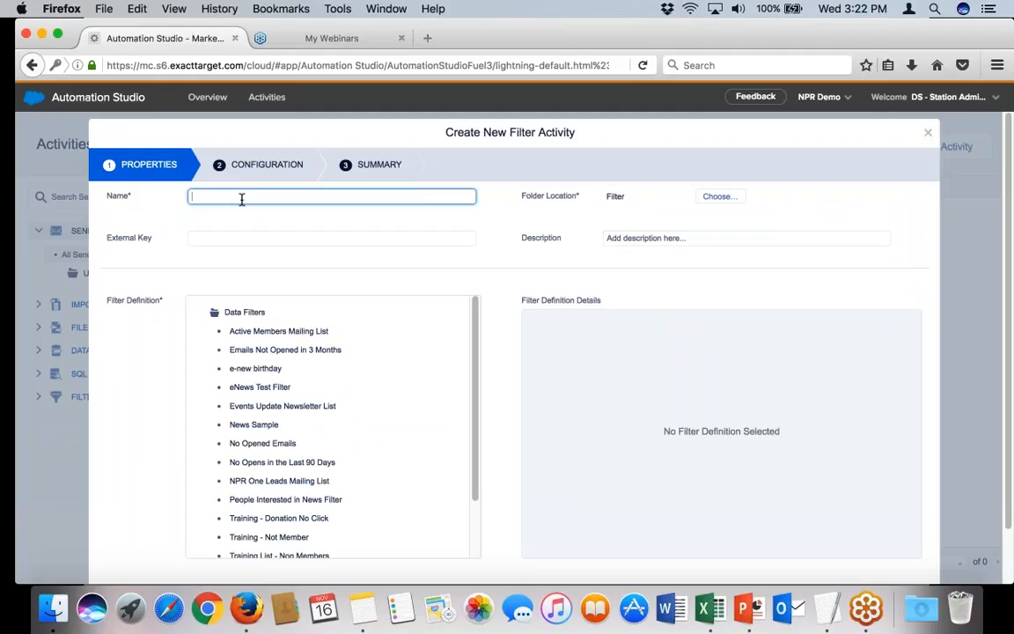
{"action": "type", "text": "Training -Non Member Filter"}
Select "Training - Not Member" as the activity's filter definition and proceed to the configuration stage.
{"action": "left_click_drag", "start_coordinate": [475, 368], "coordinate": [478, 441]}
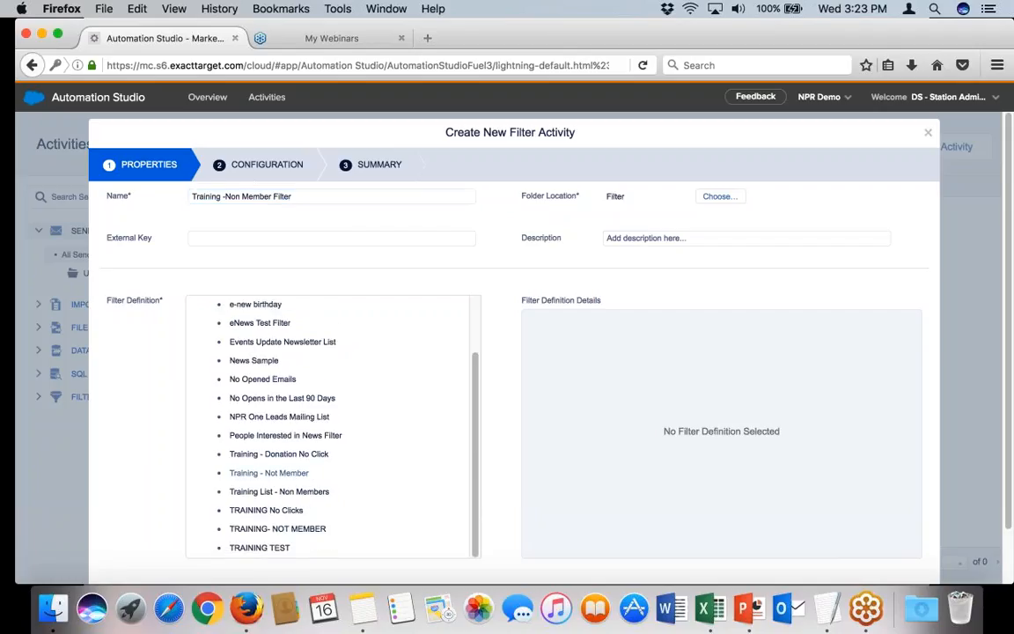
{"action": "left_click", "coordinate": [256, 476]}
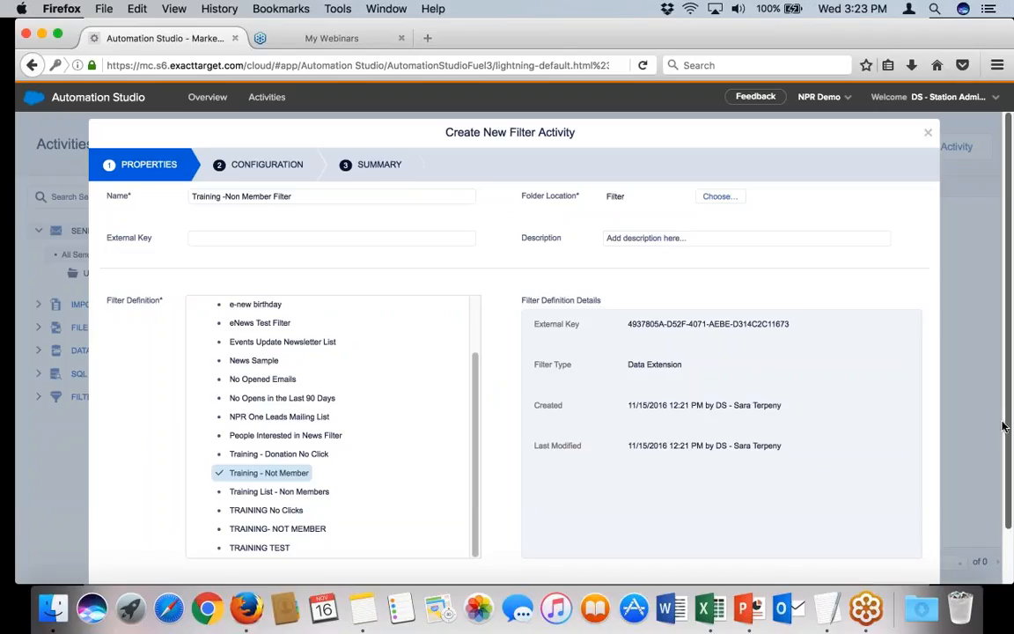
{"action": "scroll", "coordinate": [1010, 504], "scroll_direction": "down", "scroll_amount": 2}
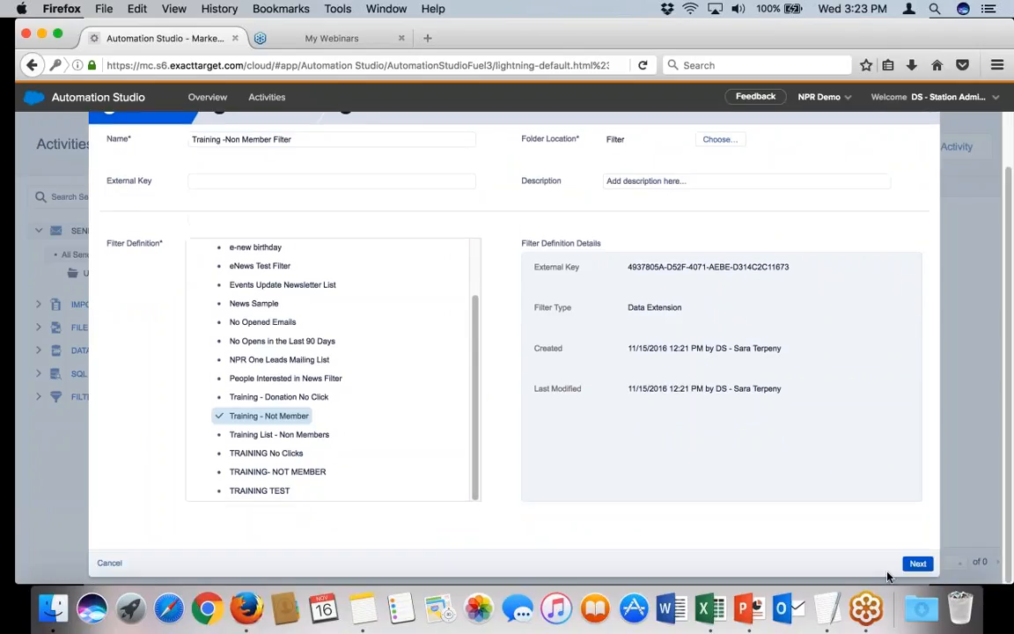
{"action": "left_click", "coordinate": [918, 563]}
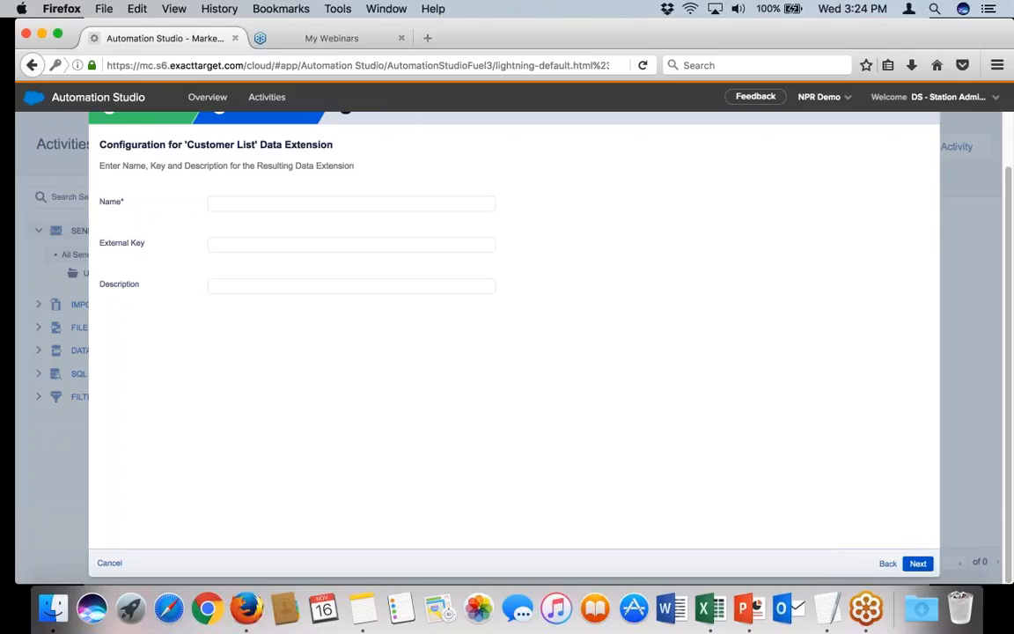
Name the filter's resulting data extension "Newsletter Subscribers Non-Members" and finish creating the filter activity.
{"action": "left_click", "coordinate": [351, 203]}
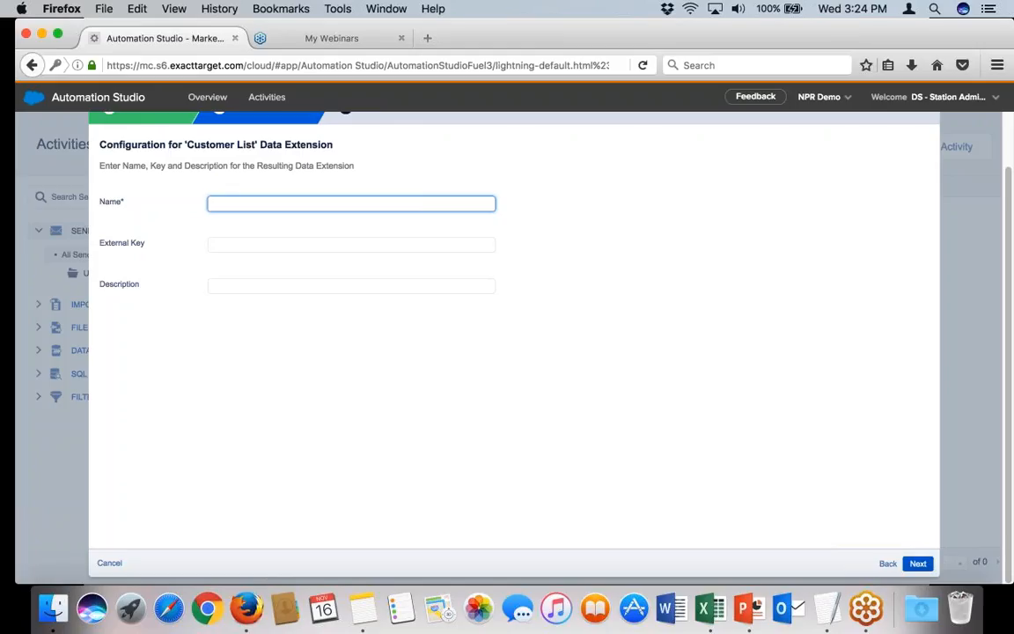
{"action": "type", "text": "Newsletter Subscribers Non-"}
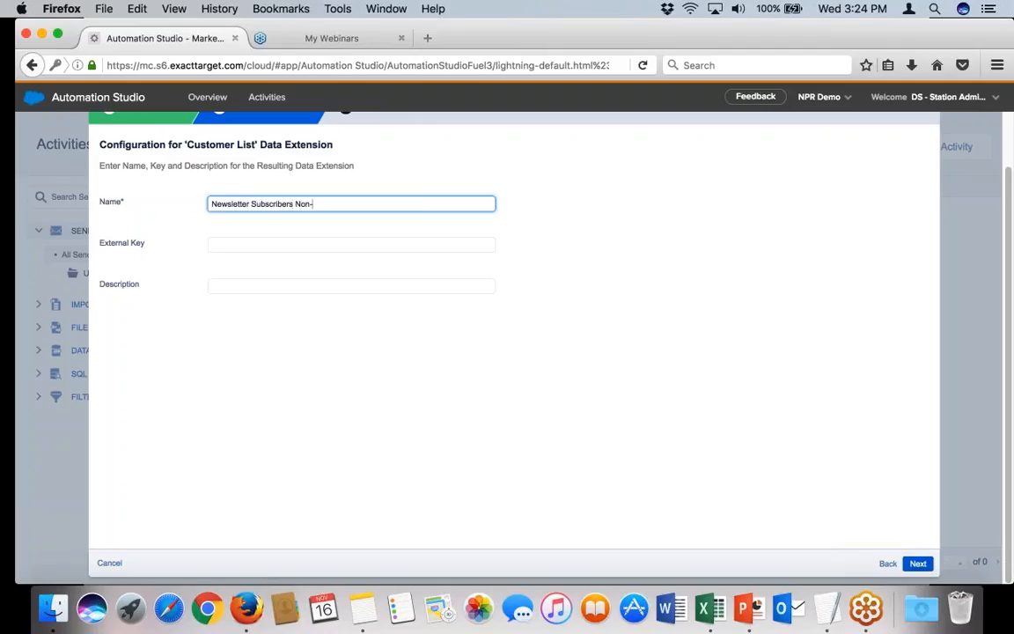
{"action": "type", "text": "Members"}
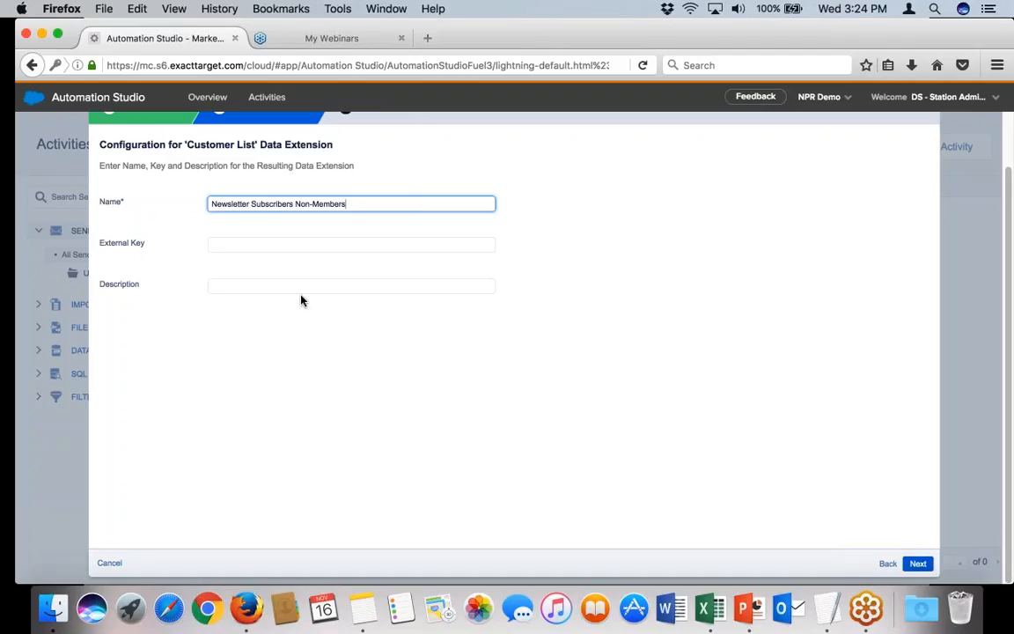
{"action": "left_click", "coordinate": [917, 564]}
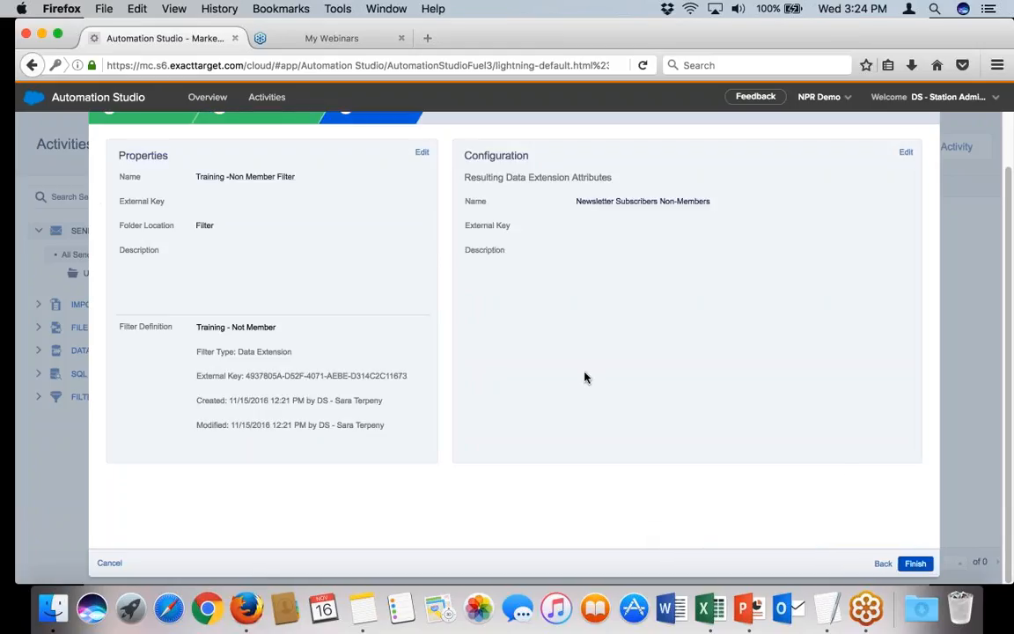
{"action": "left_click", "coordinate": [916, 564]}
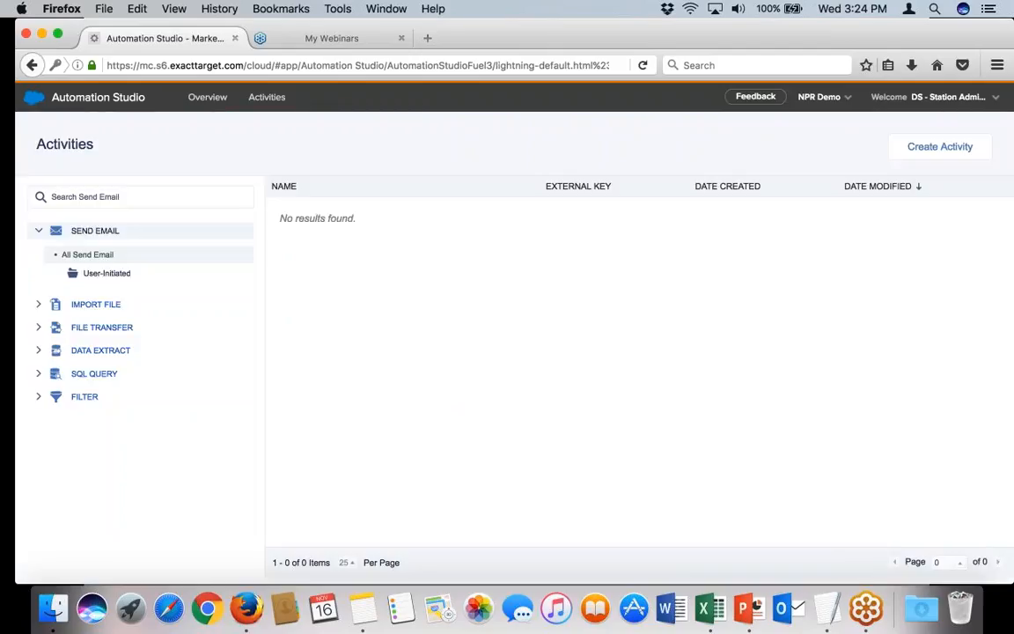
Check the list of Filter activities and return to the automations Overview page.
{"action": "left_click", "coordinate": [86, 397]}
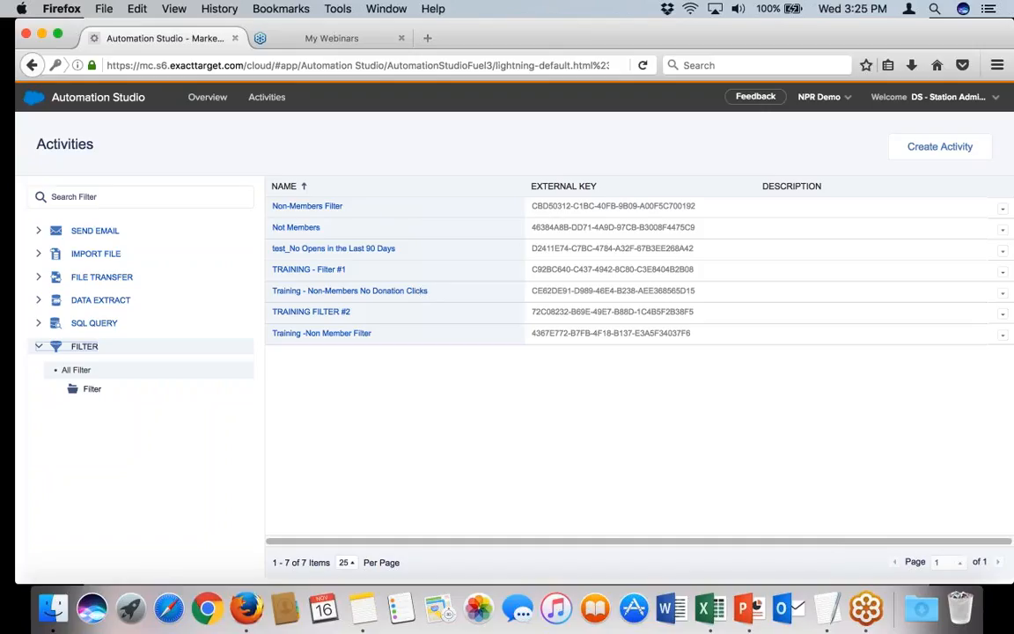
{"action": "left_click", "coordinate": [202, 99]}
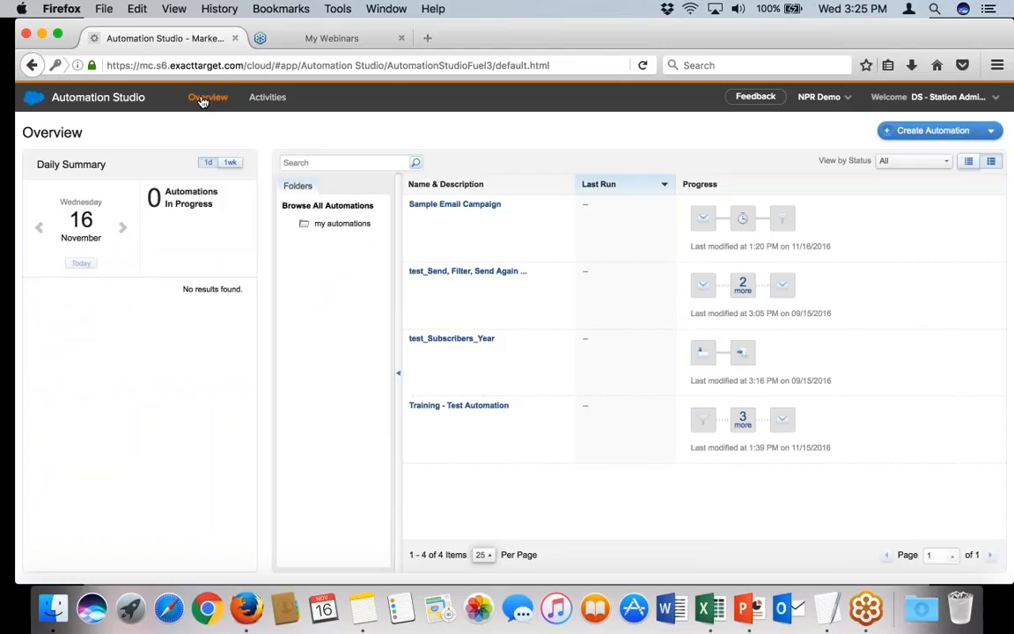
Switch to the PowerPoint presentation and advance from Exercise #1 to the "Sample Automated Email - Plan" slide.
{"action": "left_click", "coordinate": [745, 608]}
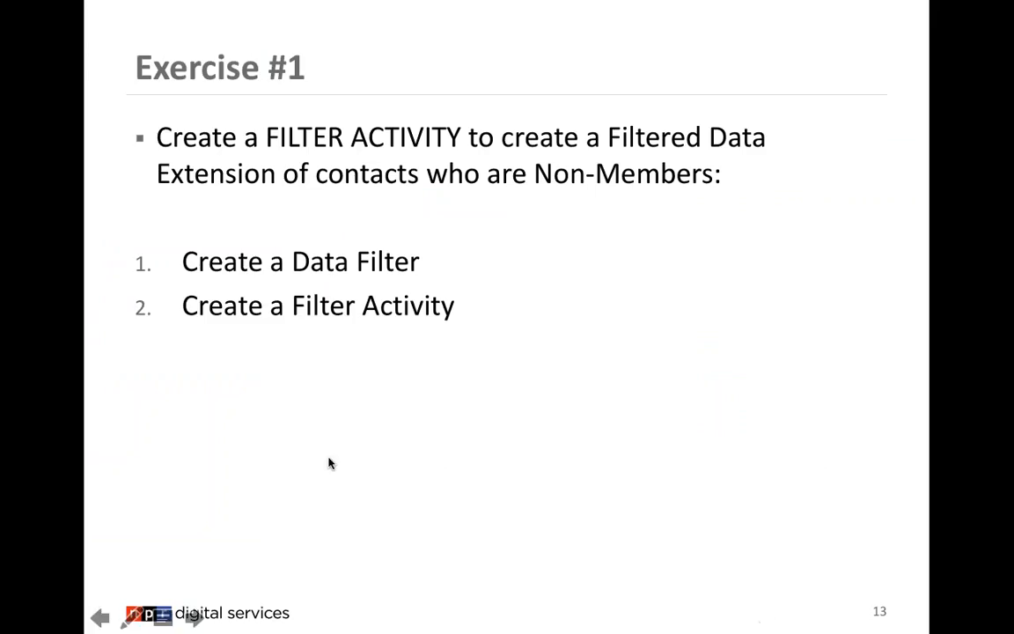
{"action": "left_click", "coordinate": [329, 463]}
{"action": "left_click", "coordinate": [330, 463]}
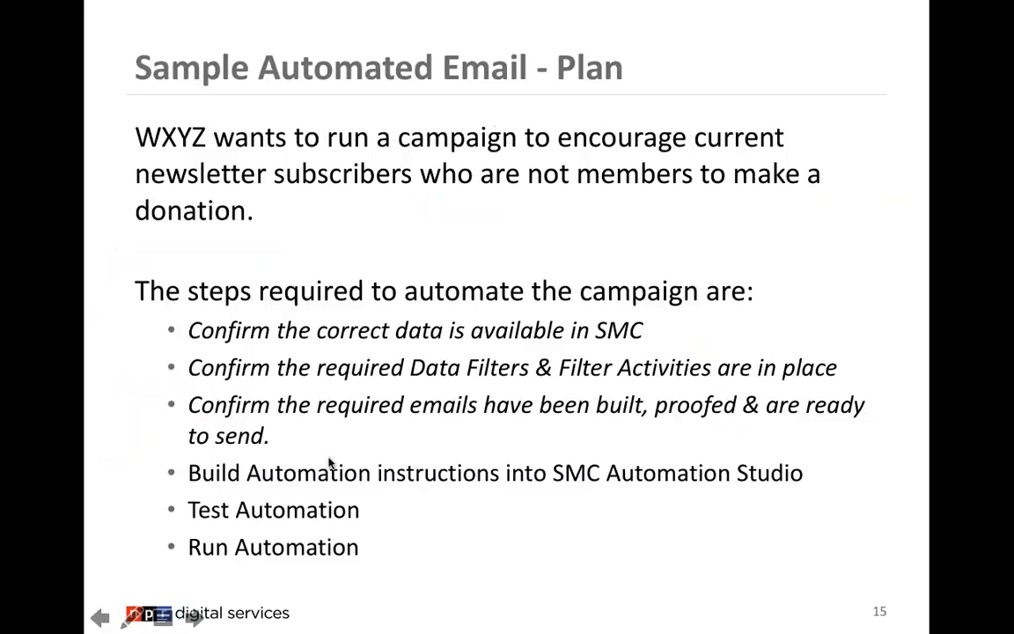
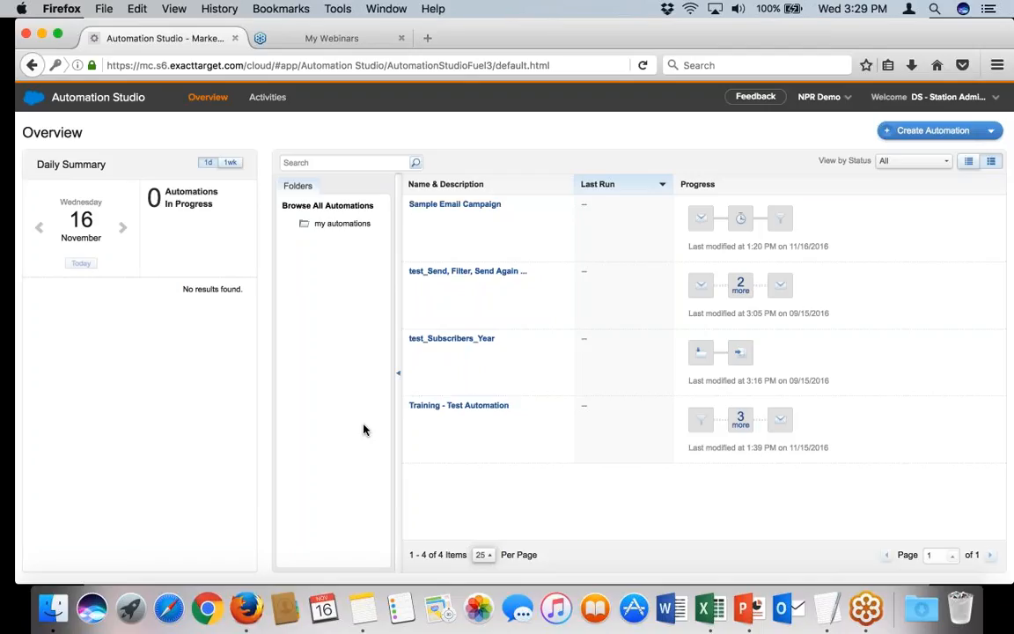
Create a scheduled automation in Automation Studio with a four-step workflow of Send Email, Wait, Filter and Send Email.
{"action": "left_click", "coordinate": [927, 134]}
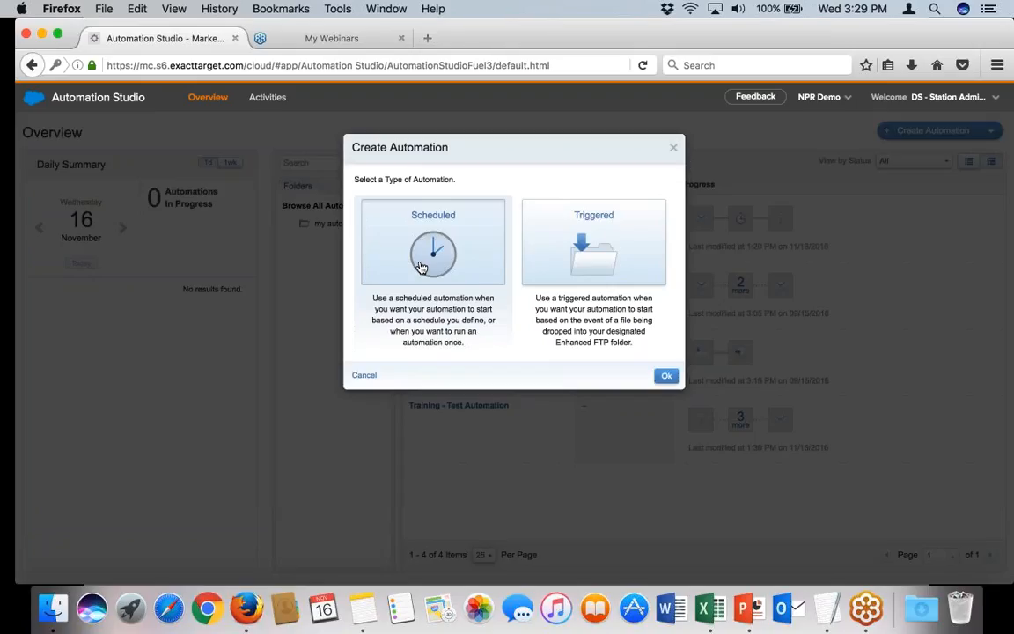
{"action": "left_click", "coordinate": [666, 377]}
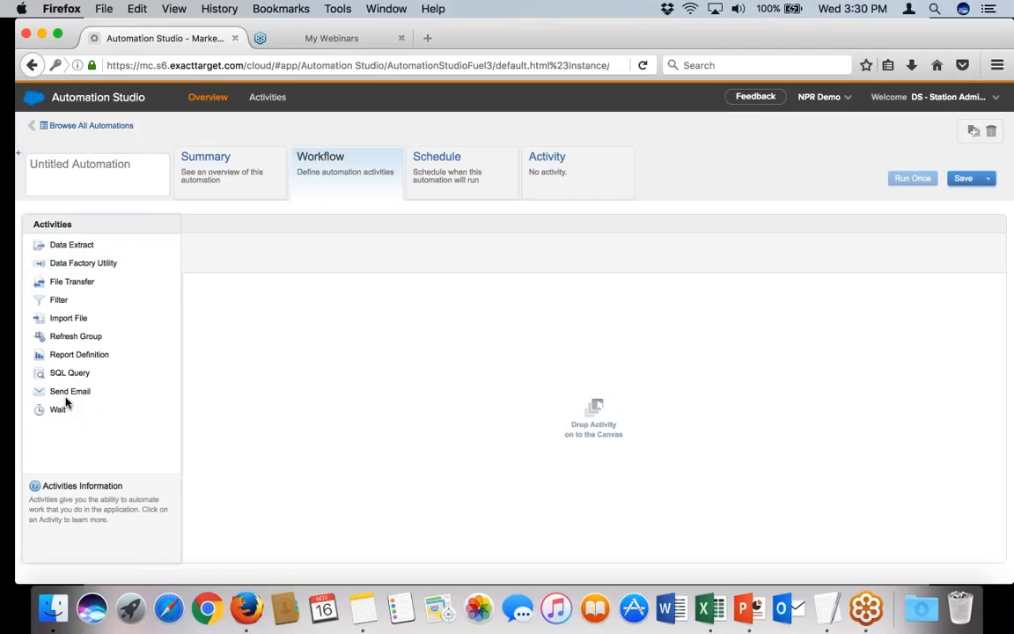
{"action": "left_click_drag", "start_coordinate": [63, 398], "coordinate": [245, 300]}
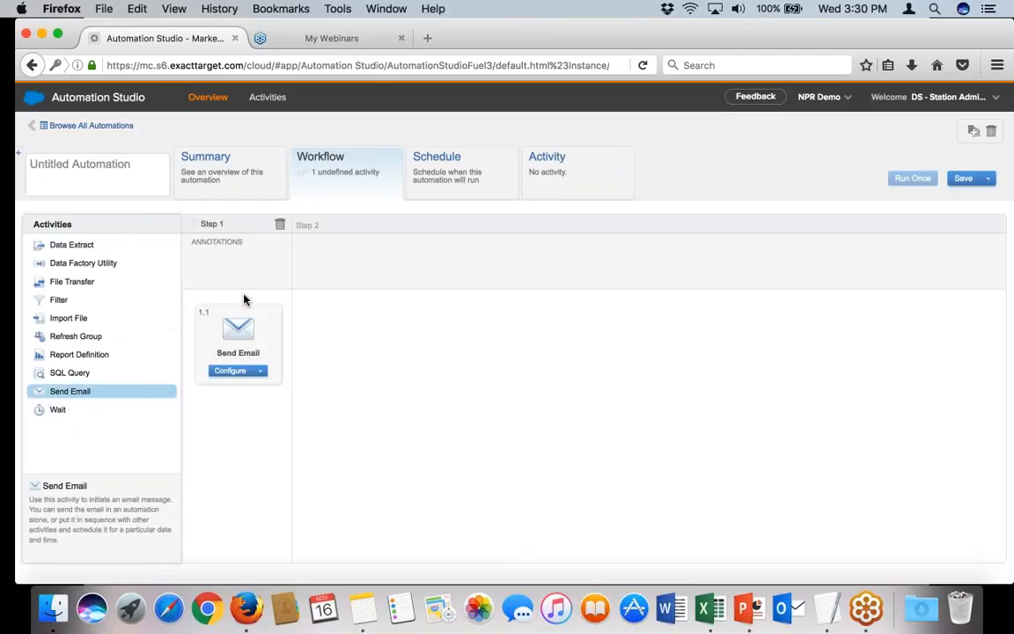
{"action": "left_click", "coordinate": [55, 414]}
{"action": "left_click_drag", "start_coordinate": [57, 416], "coordinate": [367, 327]}
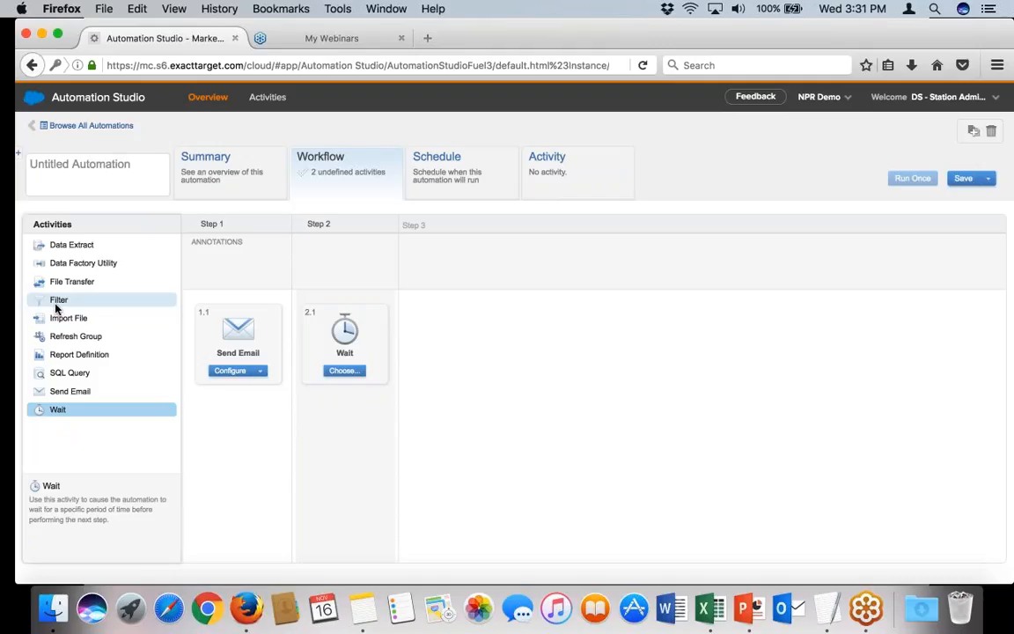
{"action": "left_click_drag", "start_coordinate": [55, 307], "coordinate": [456, 334]}
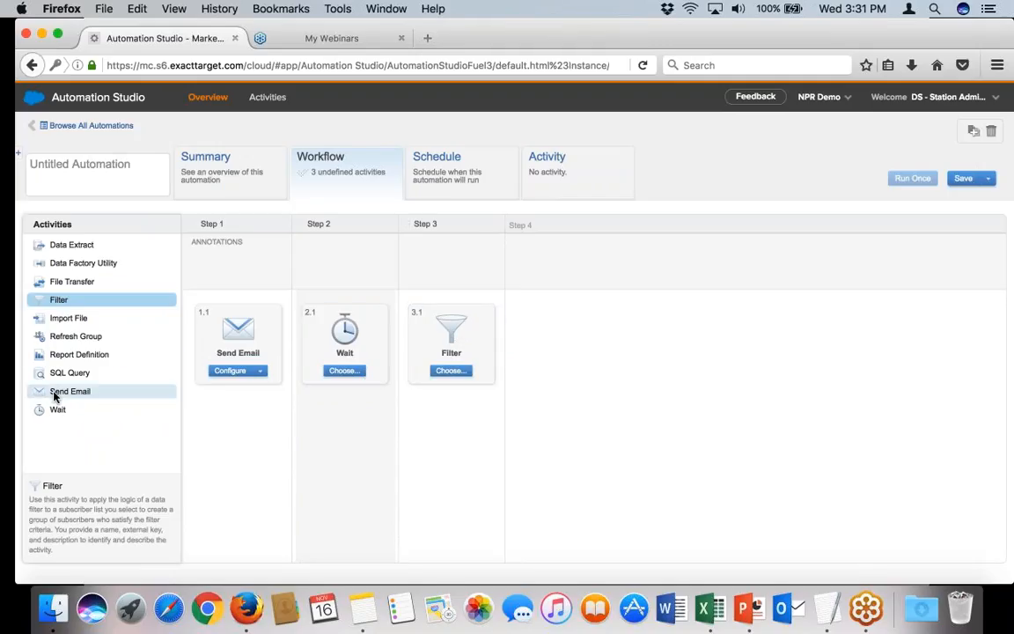
{"action": "left_click_drag", "start_coordinate": [55, 390], "coordinate": [561, 368]}
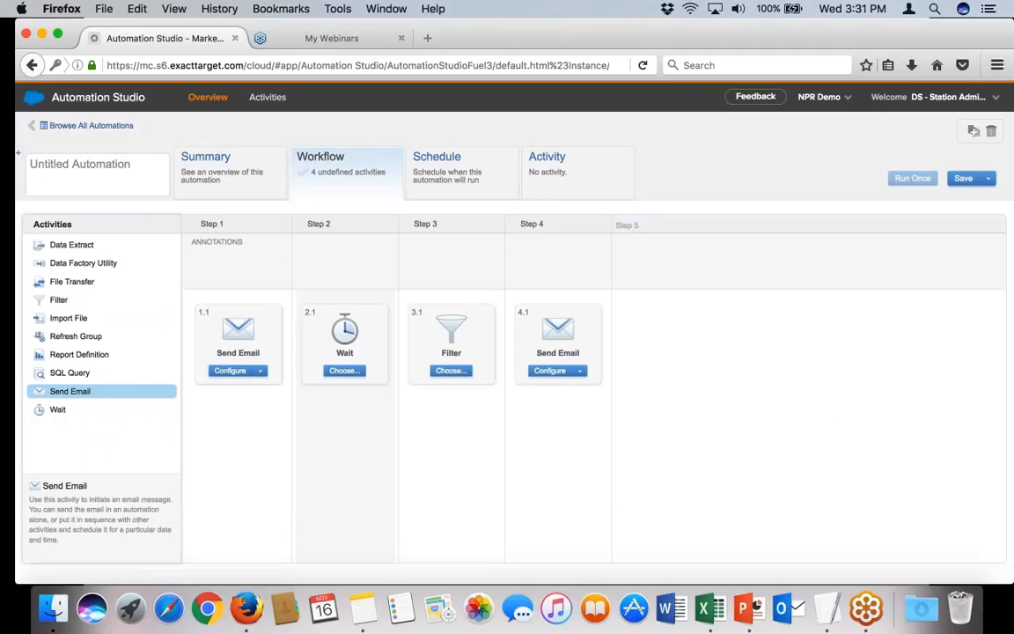
Start saving the automation and name it "New Member Campaign".
{"action": "left_click", "coordinate": [964, 180]}
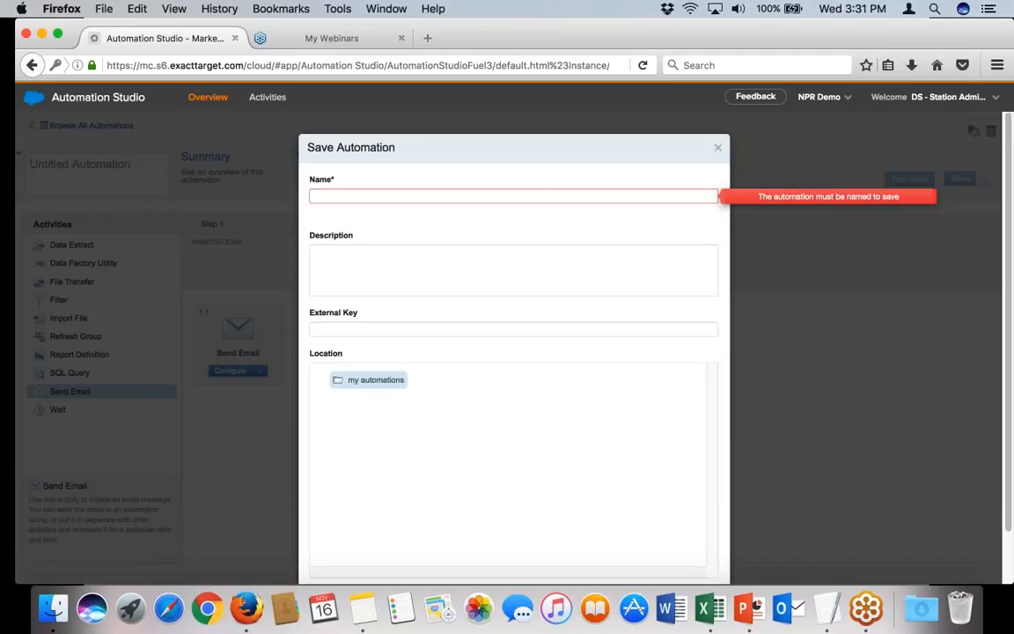
{"action": "left_click", "coordinate": [442, 193]}
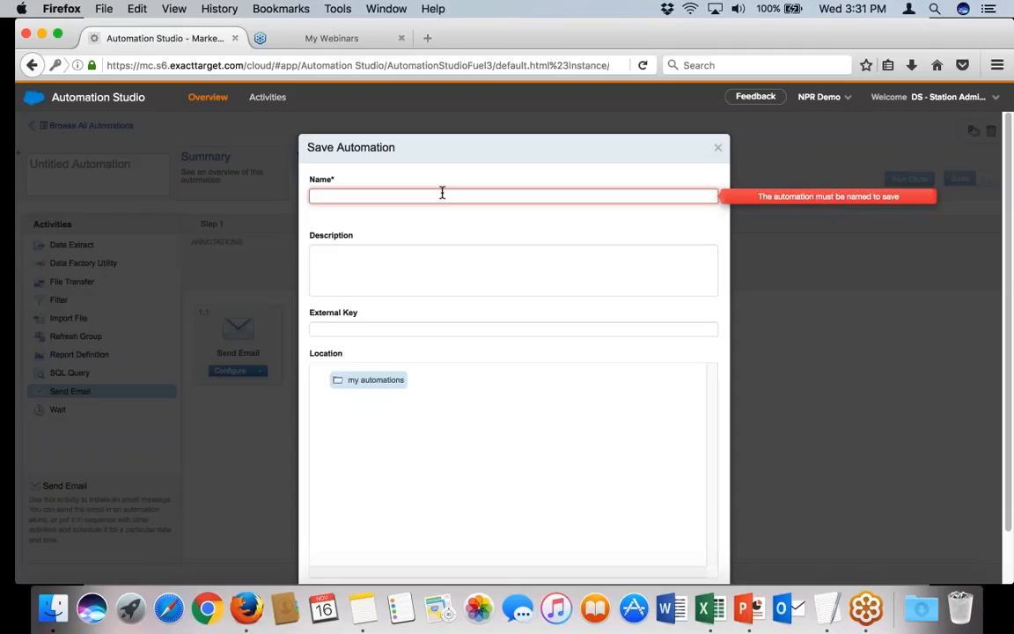
{"action": "type", "text": "New "}
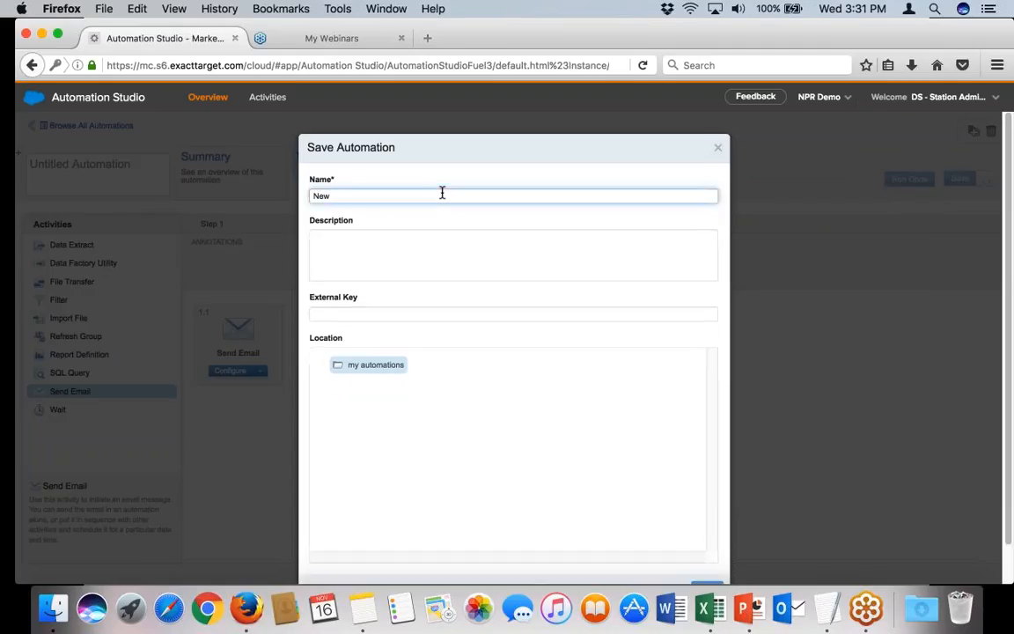
{"action": "type", "text": "Member Cam"}
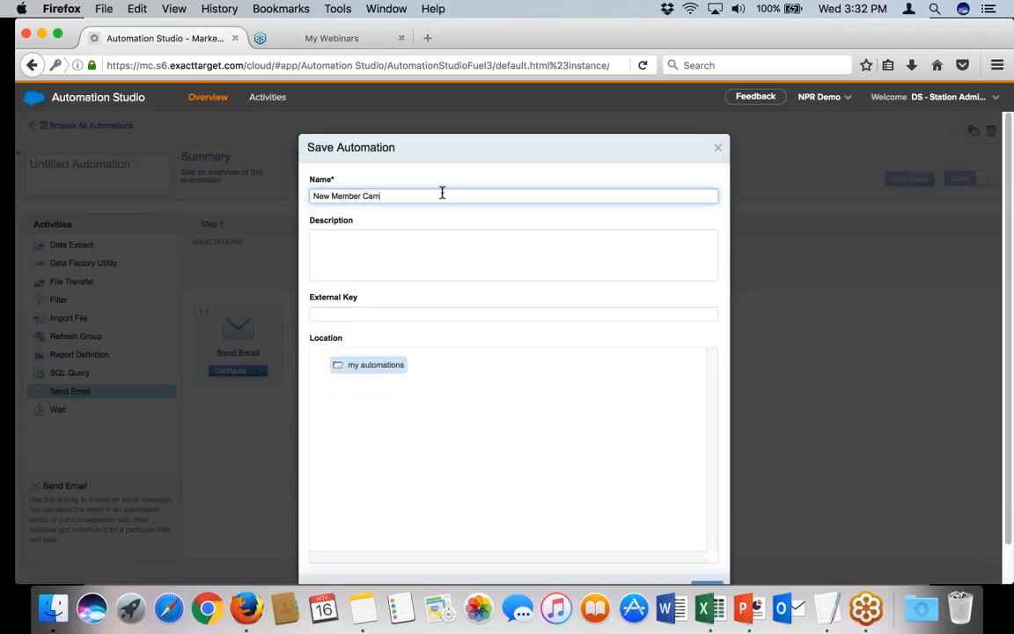
{"action": "type", "text": "paign"}
{"action": "key", "text": "Tab"}
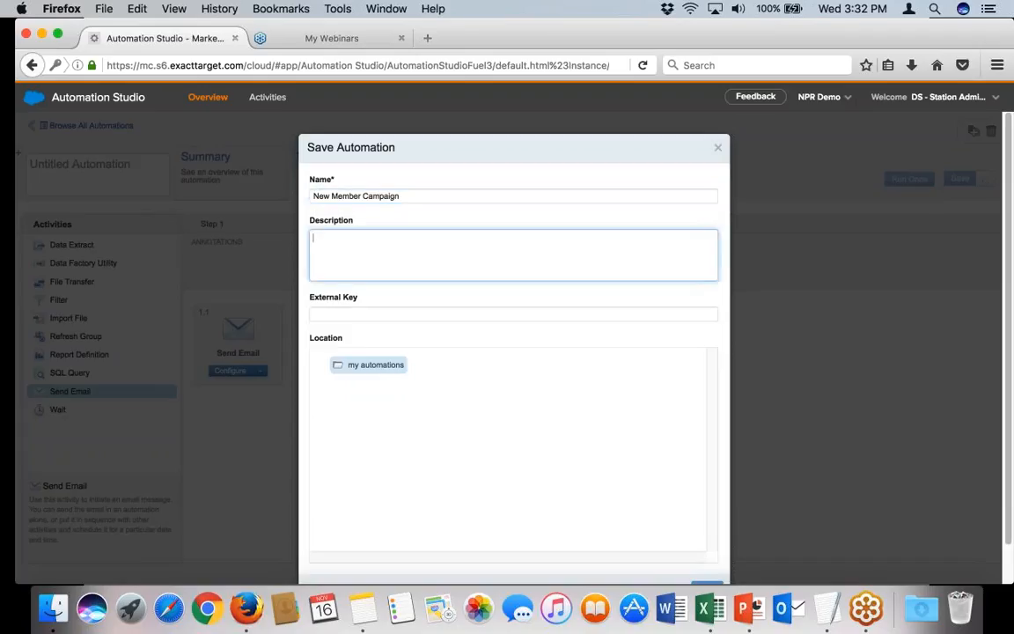
Describe the automation as "Campaign to non-members on my newsletter list" and save it in the my automations folder.
{"action": "type", "text": "Campaig"}
{"action": "type", "text": "o non-members on my memb"}
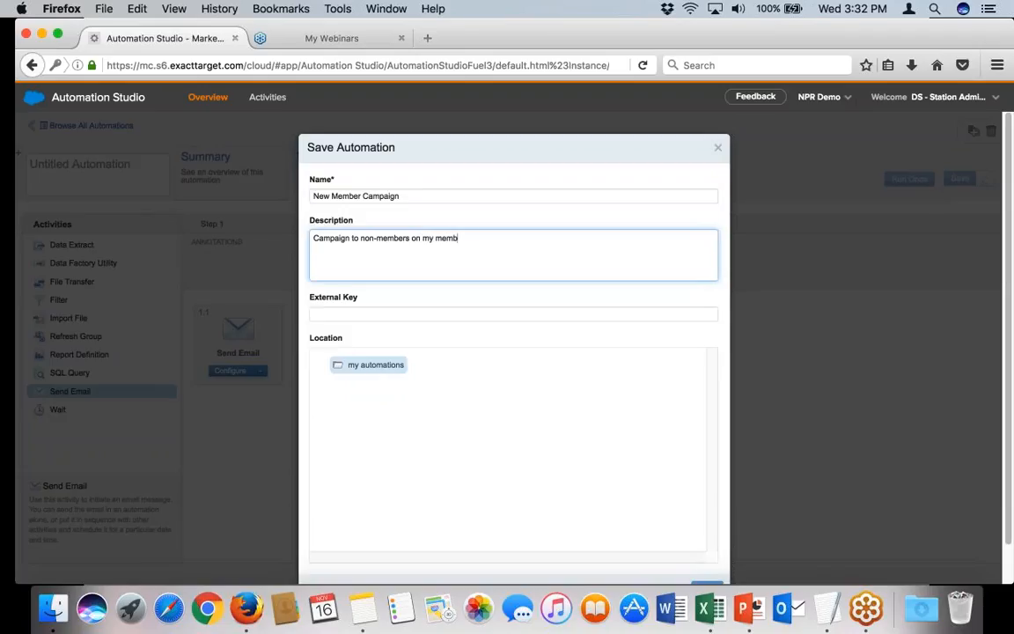
{"action": "key", "text": "BackSpace"}
{"action": "key", "text": "BackSpace"}
{"action": "key", "text": "BackSpace"}
{"action": "key", "text": "BackSpace"}
{"action": "type", "text": "newsletter list"}
{"action": "left_click_drag", "start_coordinate": [1002, 493], "coordinate": [1002, 559]}
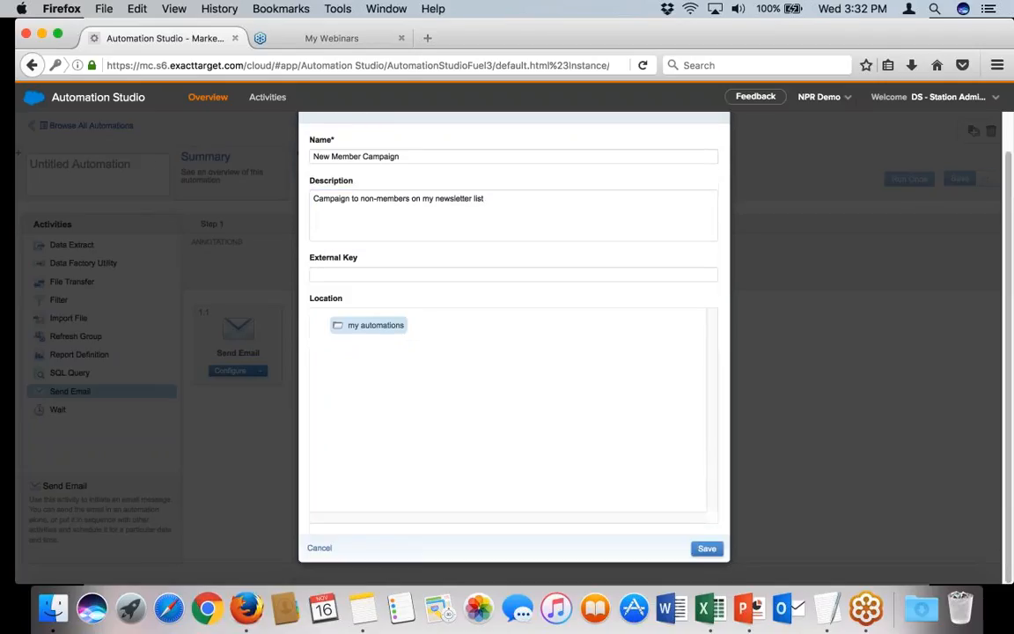
{"action": "left_click", "coordinate": [707, 546]}
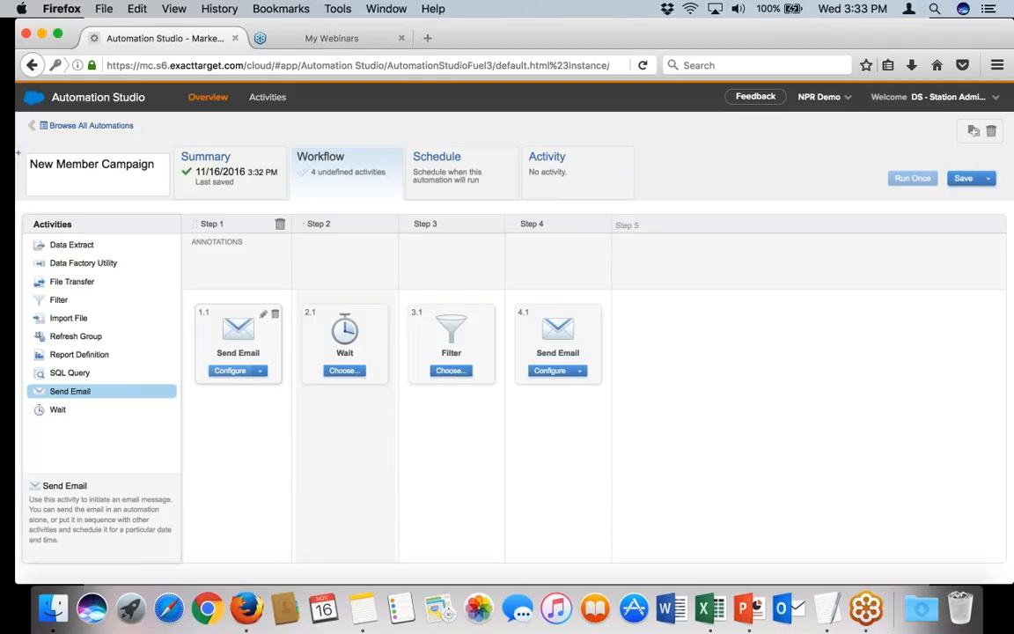
Configure the first Send Email activity to use the TRAINING-Member Appeal #1 email from the TRAINING folder of My Emails.
{"action": "left_click", "coordinate": [231, 371]}
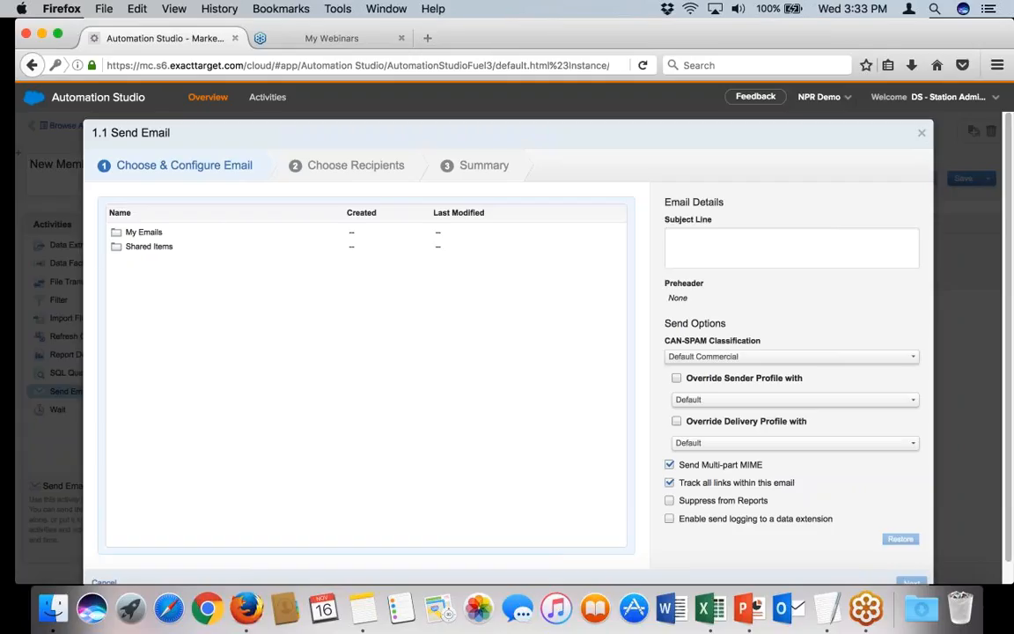
{"action": "left_click", "coordinate": [136, 236]}
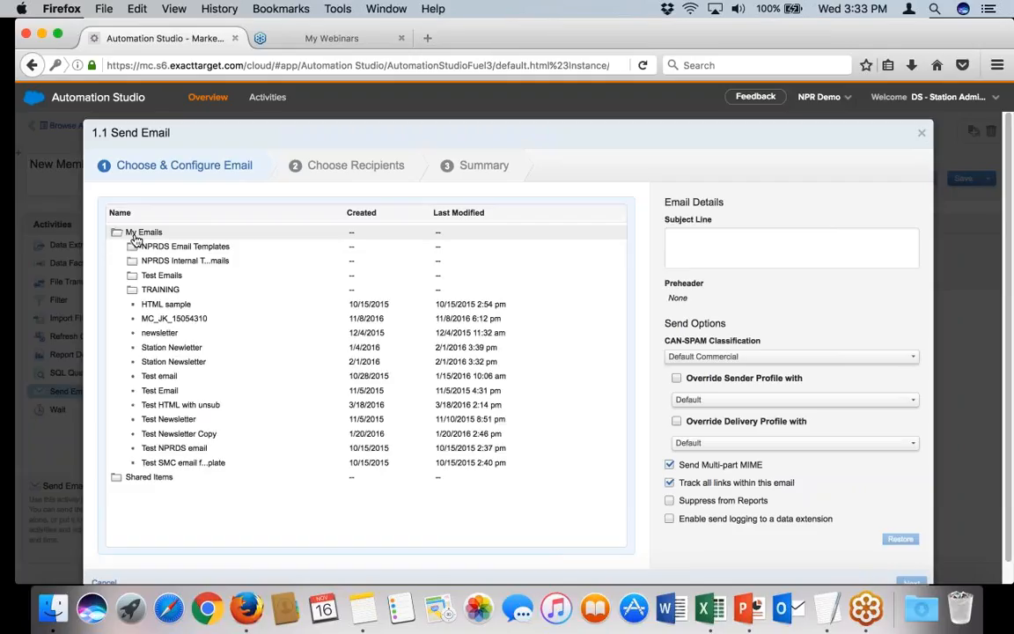
{"action": "left_click", "coordinate": [164, 293]}
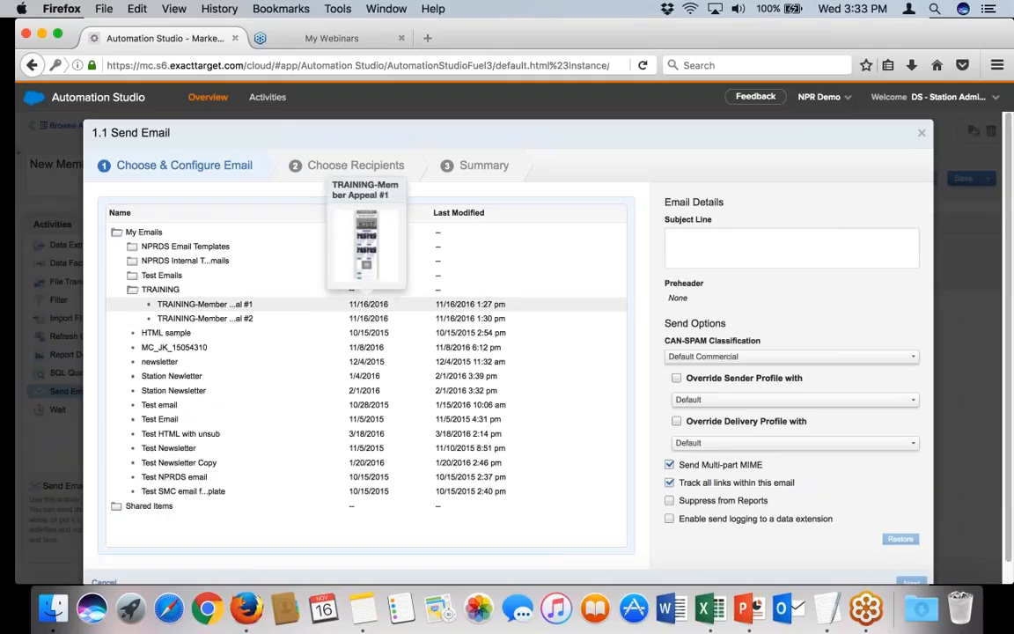
{"action": "left_click", "coordinate": [204, 306]}
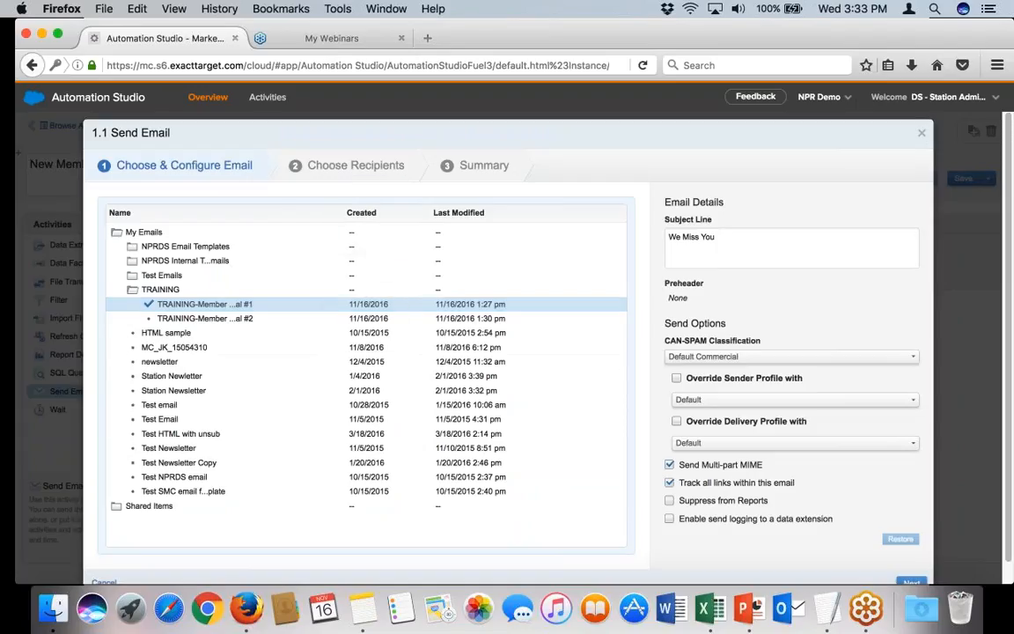
Override the email's sender profile with "Letters from our GM" and proceed to choosing recipients.
{"action": "left_click", "coordinate": [691, 264]}
{"action": "left_click", "coordinate": [705, 253]}
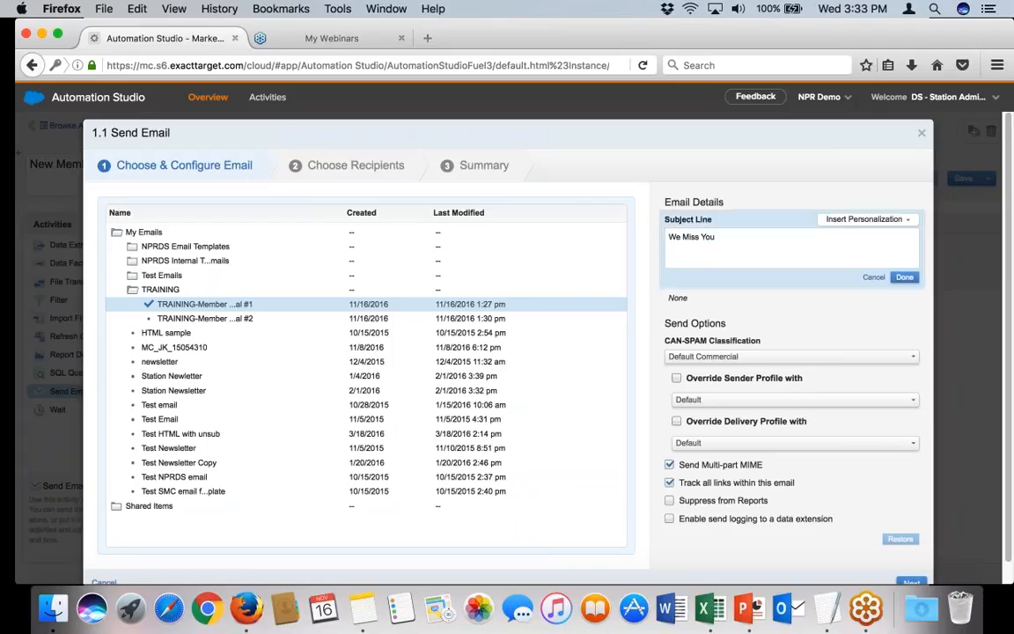
{"action": "left_click", "coordinate": [704, 402]}
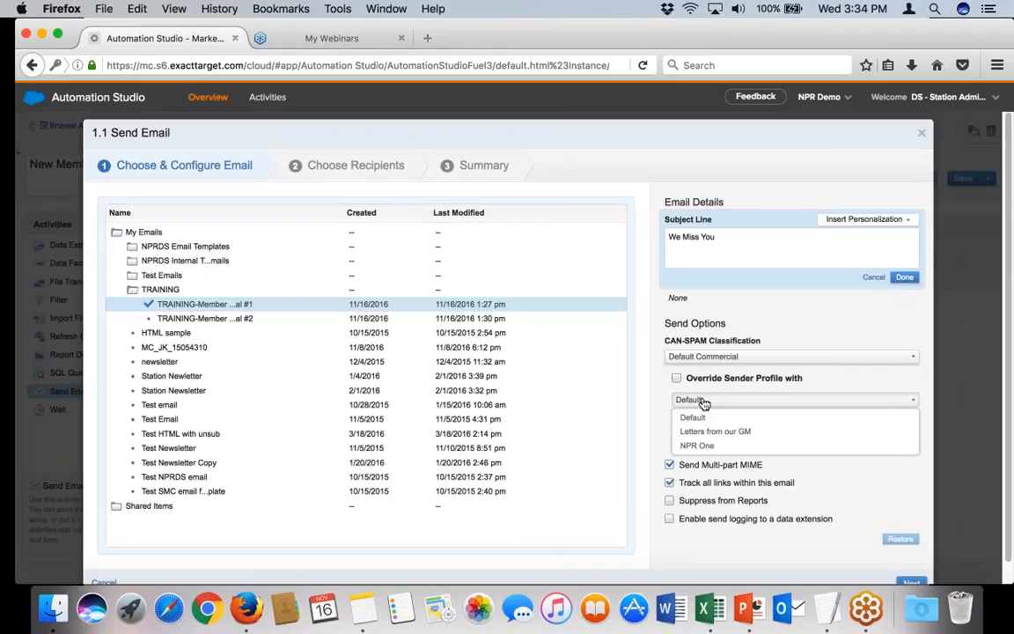
{"action": "left_click", "coordinate": [704, 431]}
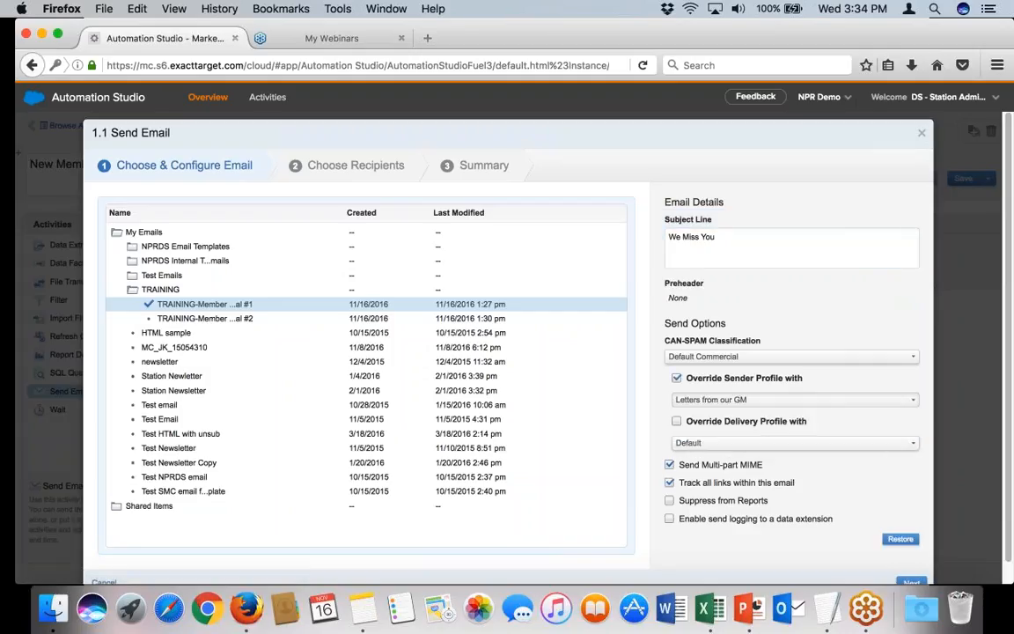
{"action": "left_click", "coordinate": [912, 583]}
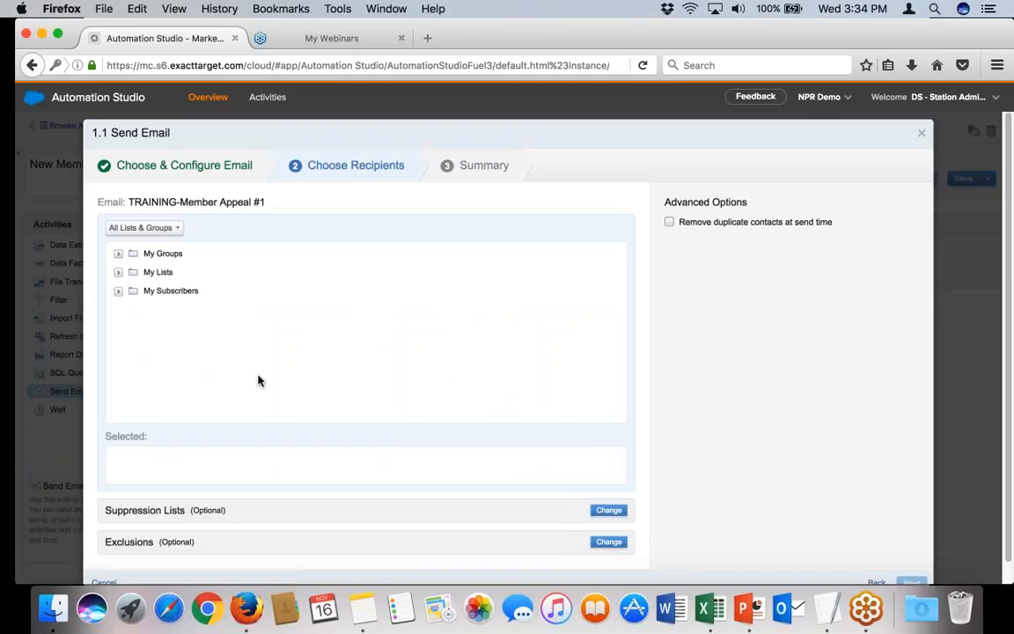
Select the Newsletter Subscribers Non-Members data extension from One-Time Lists > Training Materials as the first email's recipients.
{"action": "left_click", "coordinate": [160, 230]}
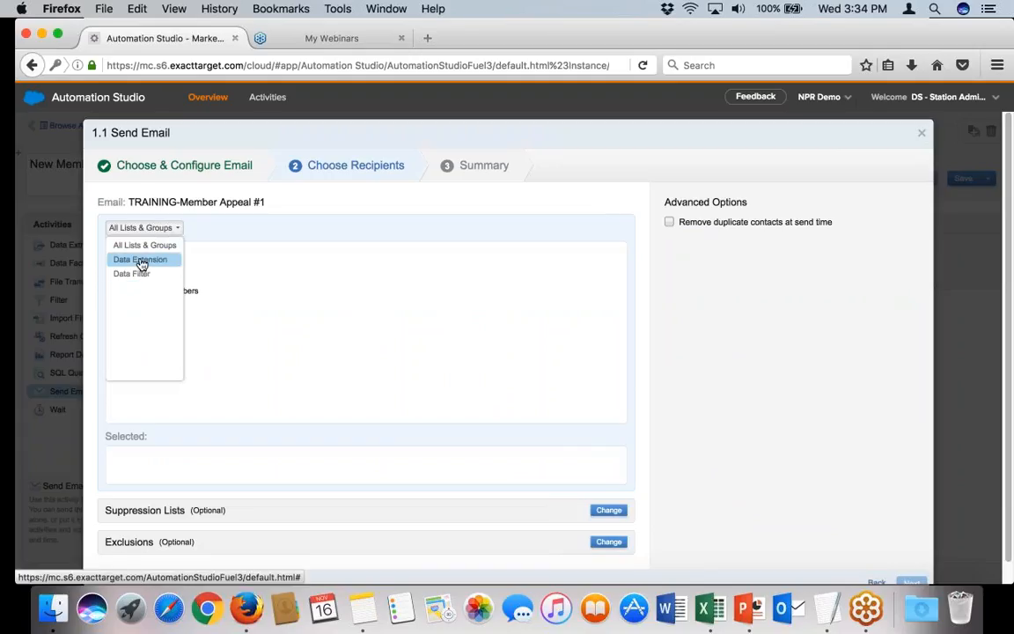
{"action": "left_click", "coordinate": [140, 259]}
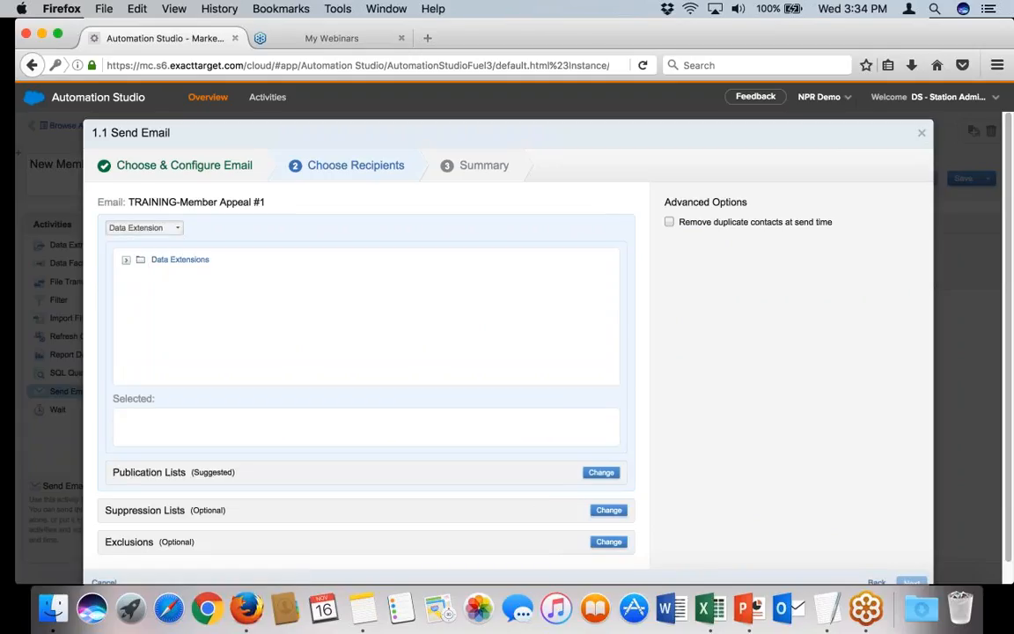
{"action": "left_click", "coordinate": [126, 260]}
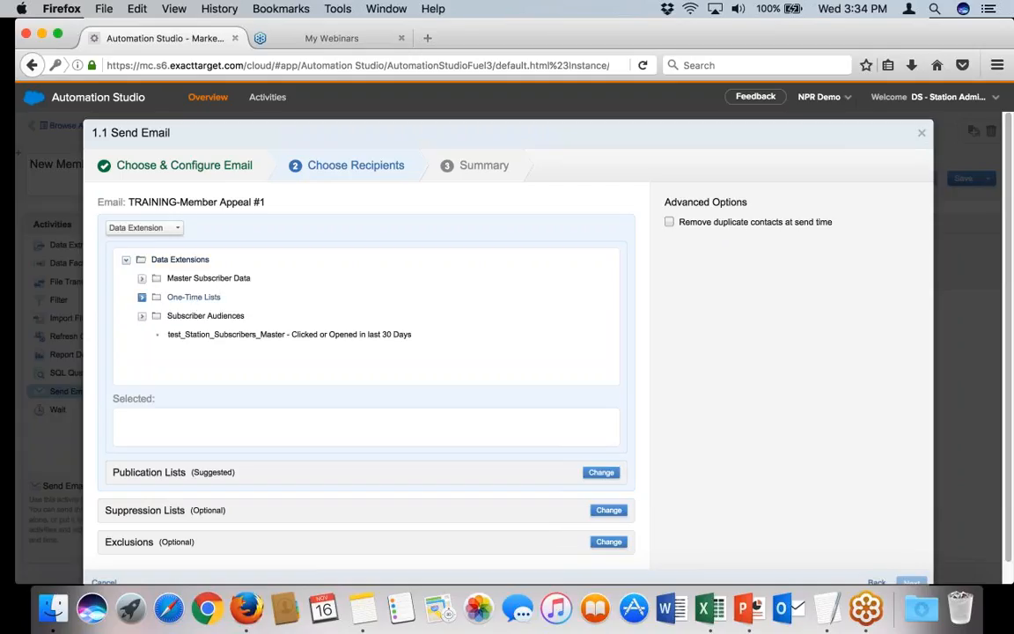
{"action": "left_click", "coordinate": [141, 296]}
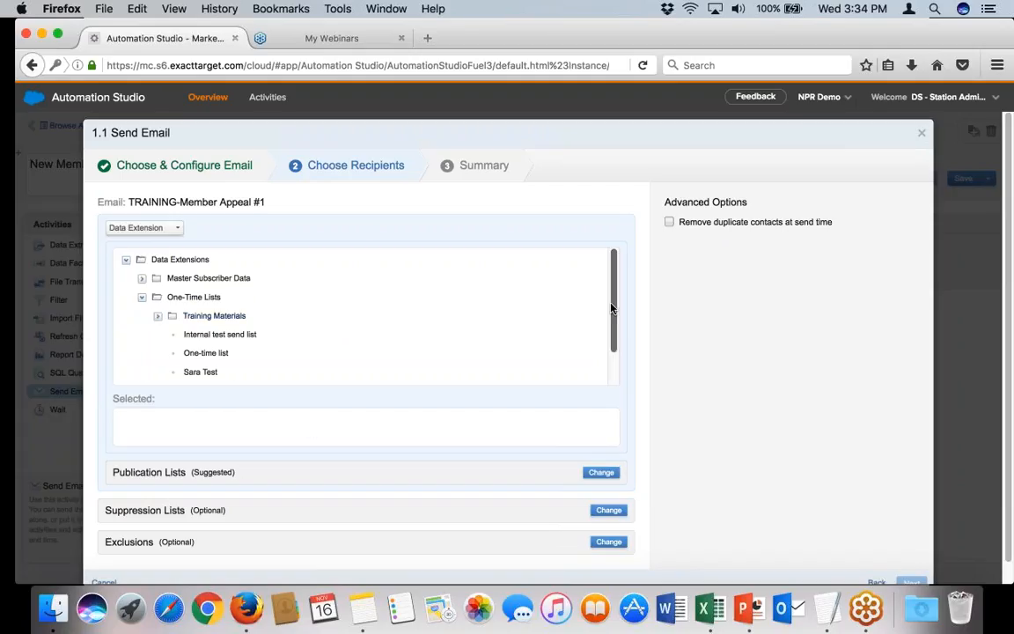
{"action": "left_click_drag", "start_coordinate": [611, 308], "coordinate": [605, 276]}
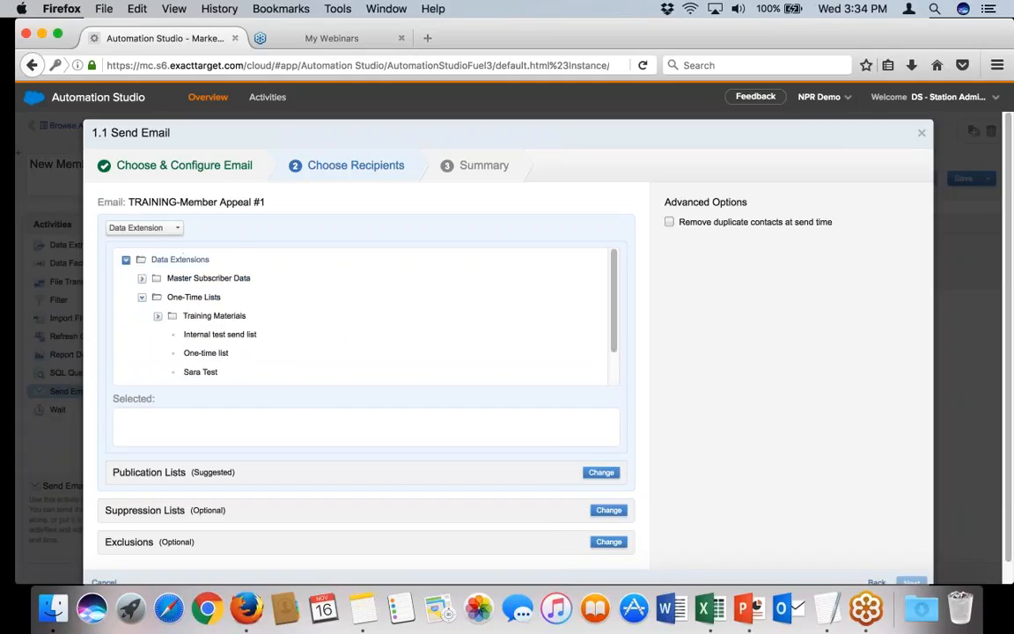
{"action": "left_click", "coordinate": [126, 260]}
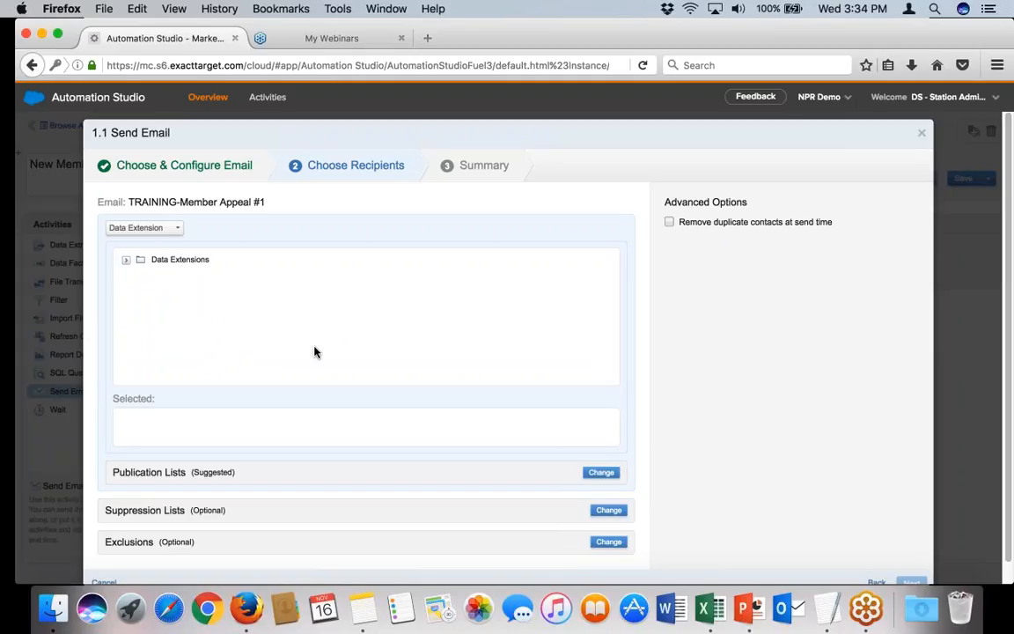
{"action": "left_click", "coordinate": [126, 259]}
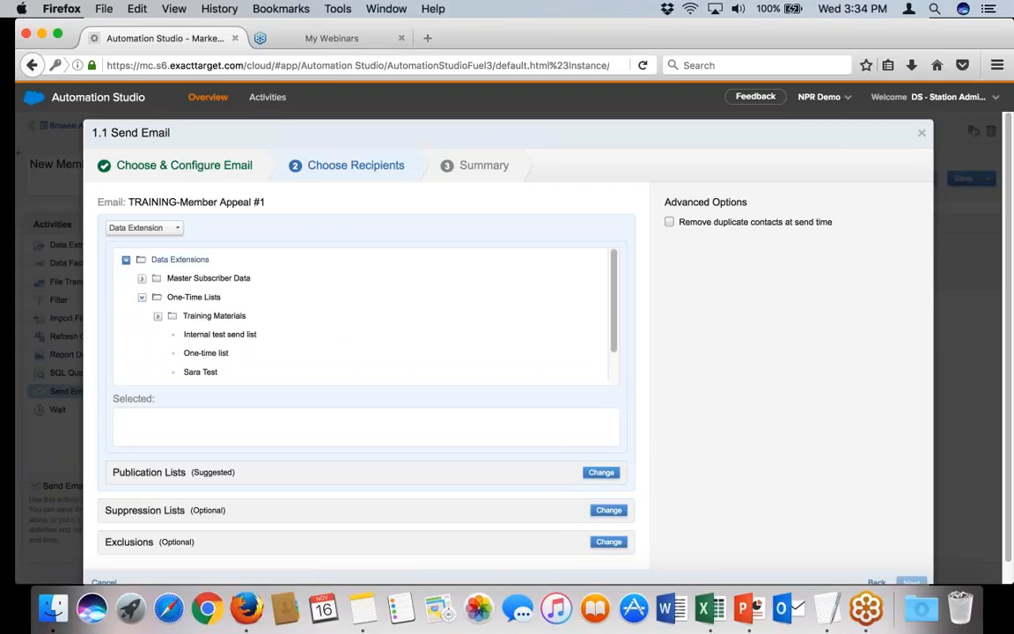
{"action": "left_click", "coordinate": [198, 321]}
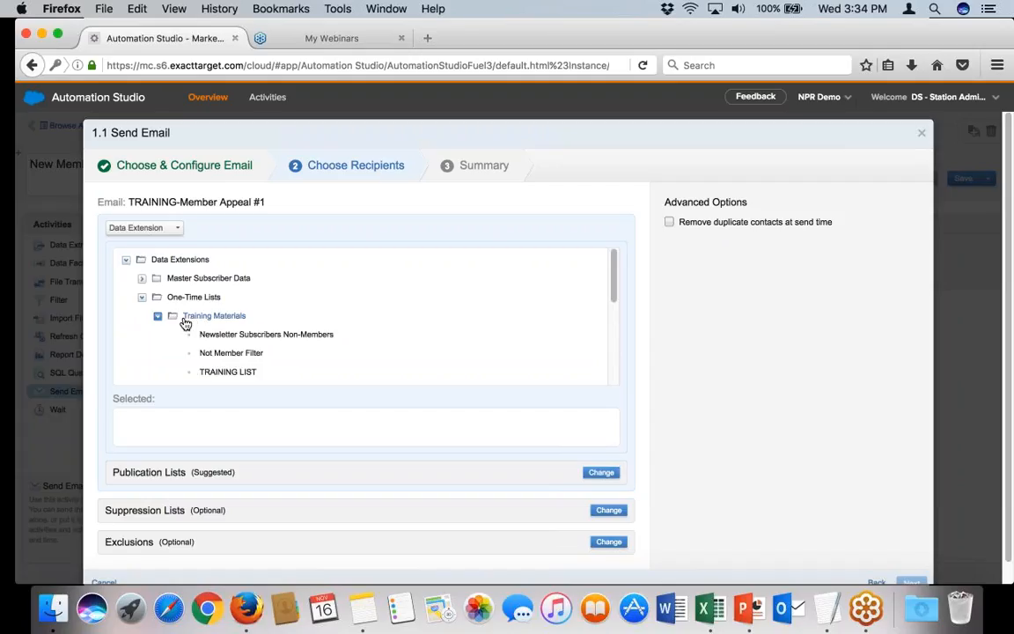
{"action": "left_click_drag", "start_coordinate": [612, 293], "coordinate": [611, 324]}
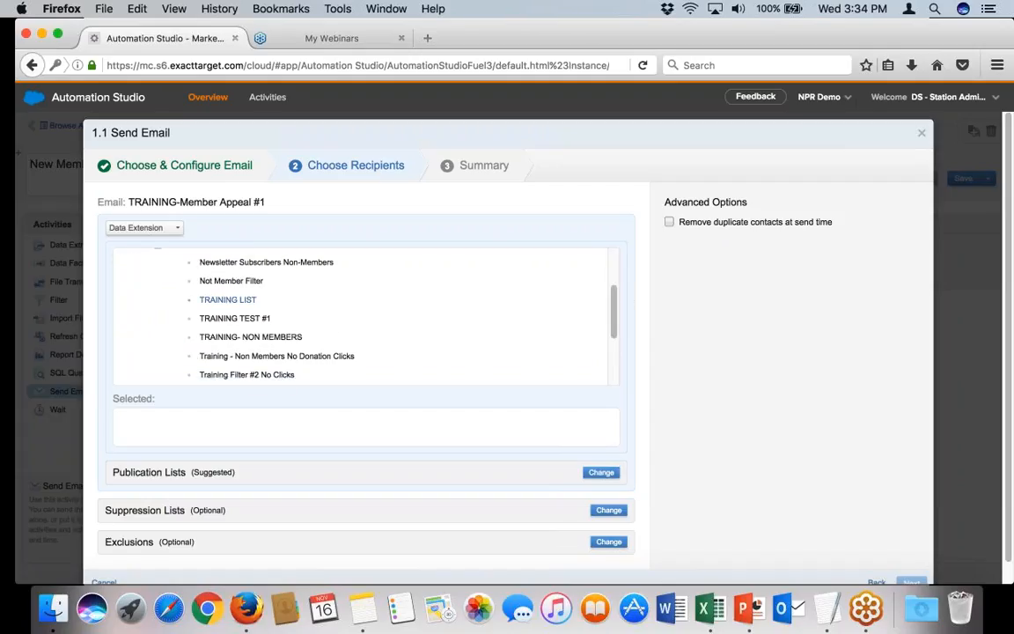
{"action": "left_click", "coordinate": [246, 266]}
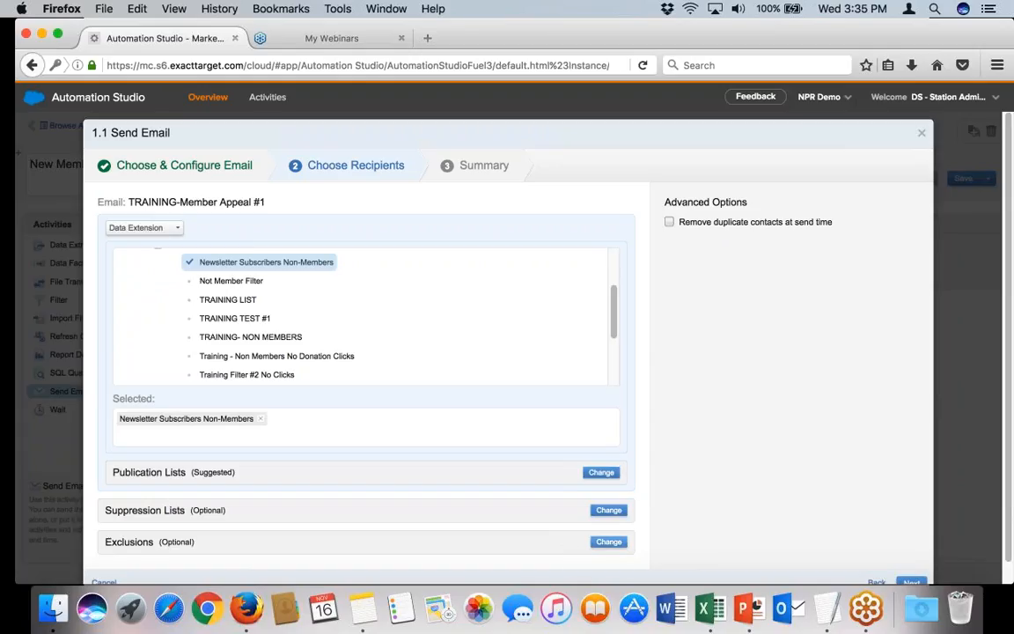
Open the optional exclusions, leave them empty, and finish the first Send Email activity from its summary.
{"action": "left_click", "coordinate": [608, 542]}
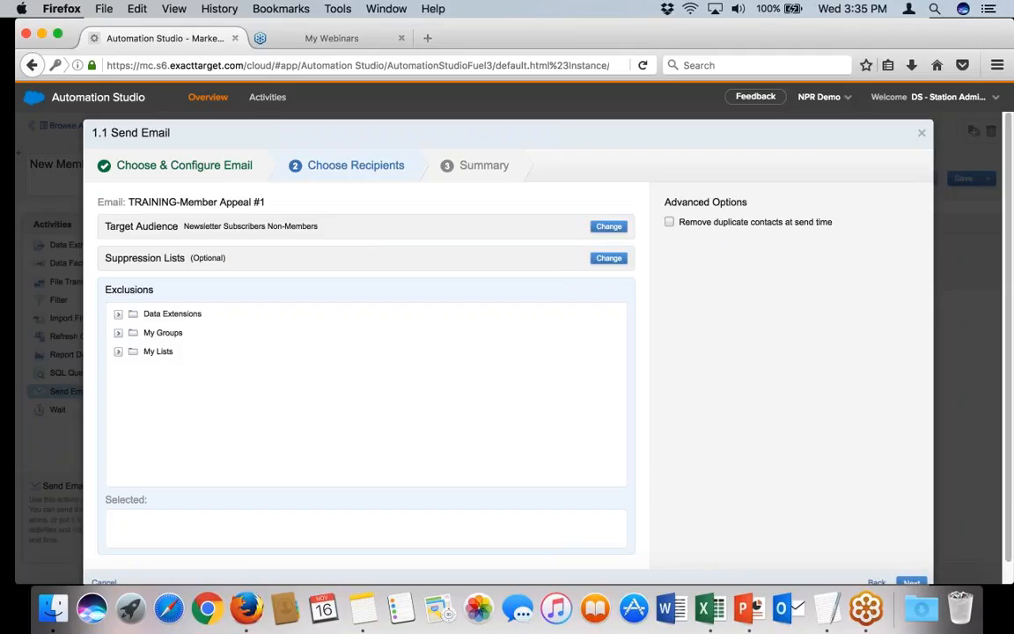
{"action": "left_click", "coordinate": [911, 582]}
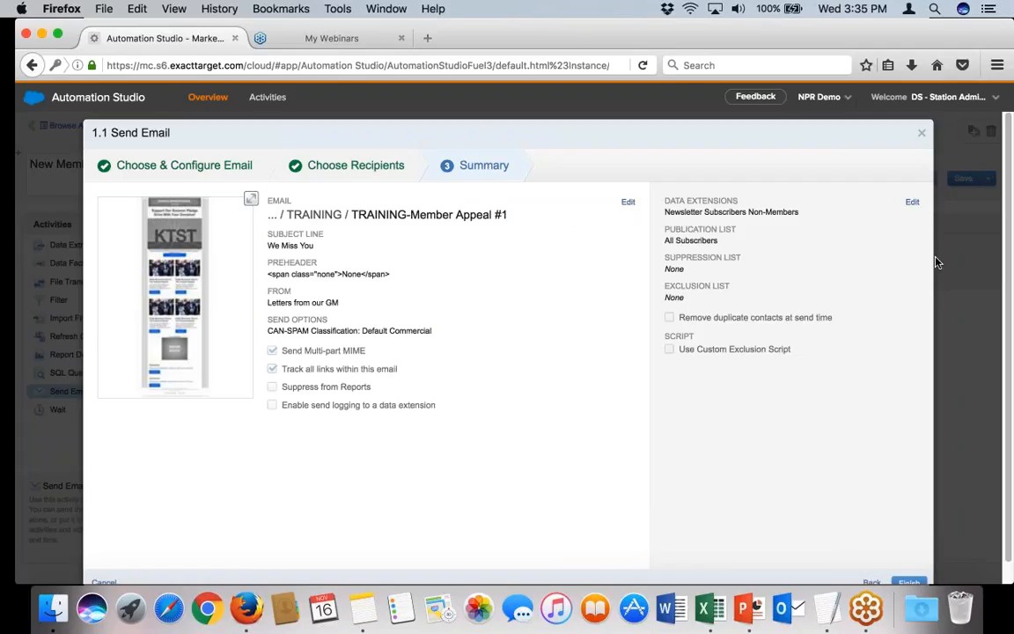
{"action": "scroll", "coordinate": [1008, 383], "scroll_direction": "down", "scroll_amount": 2}
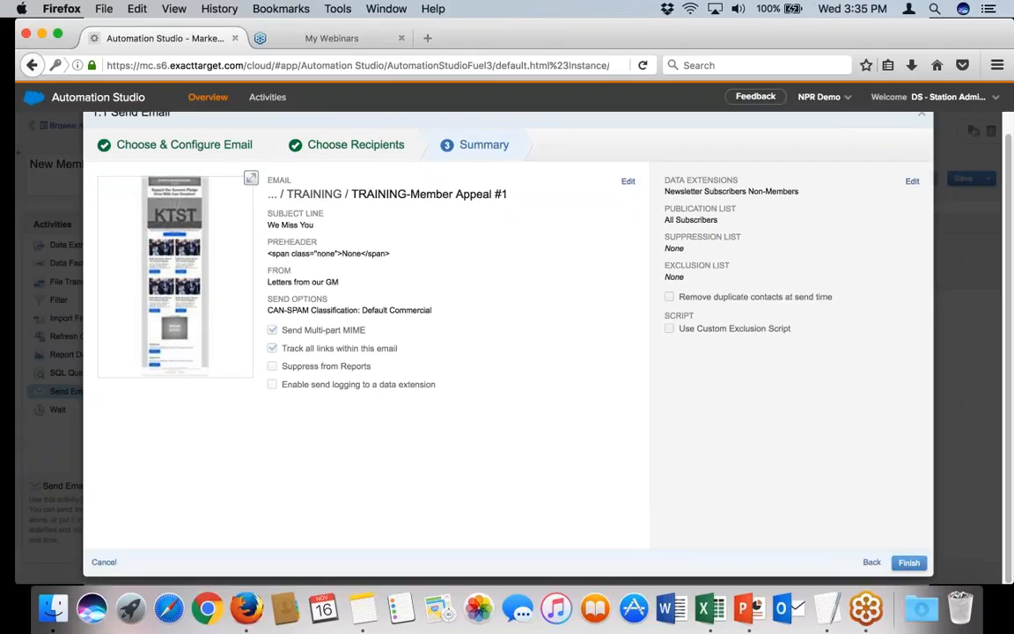
{"action": "left_click", "coordinate": [908, 563]}
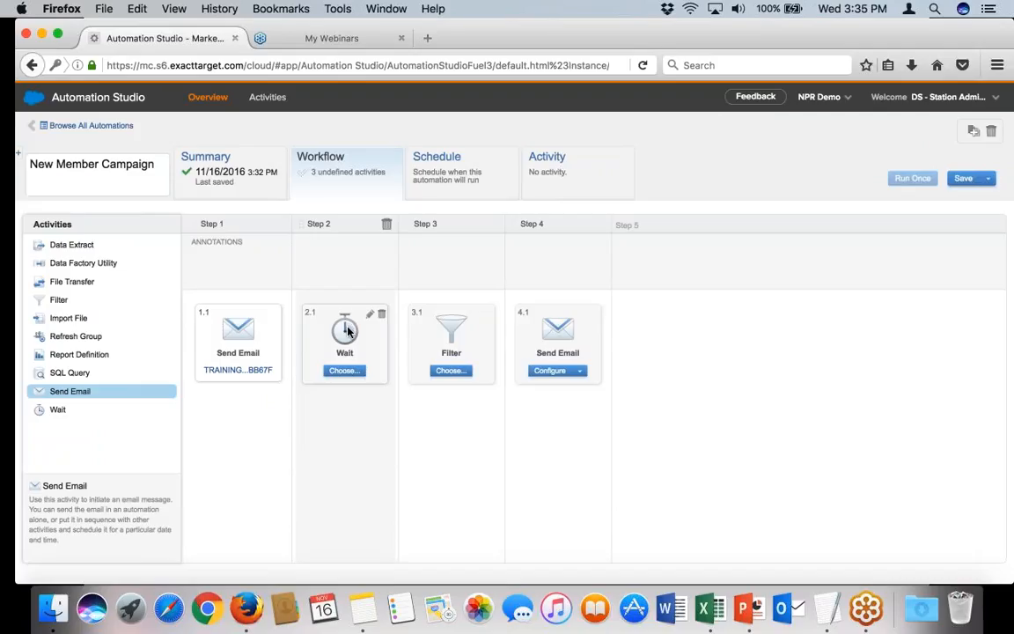
Configure the Wait activity in step 2 with a duration of 5 minutes.
{"action": "left_click", "coordinate": [343, 373]}
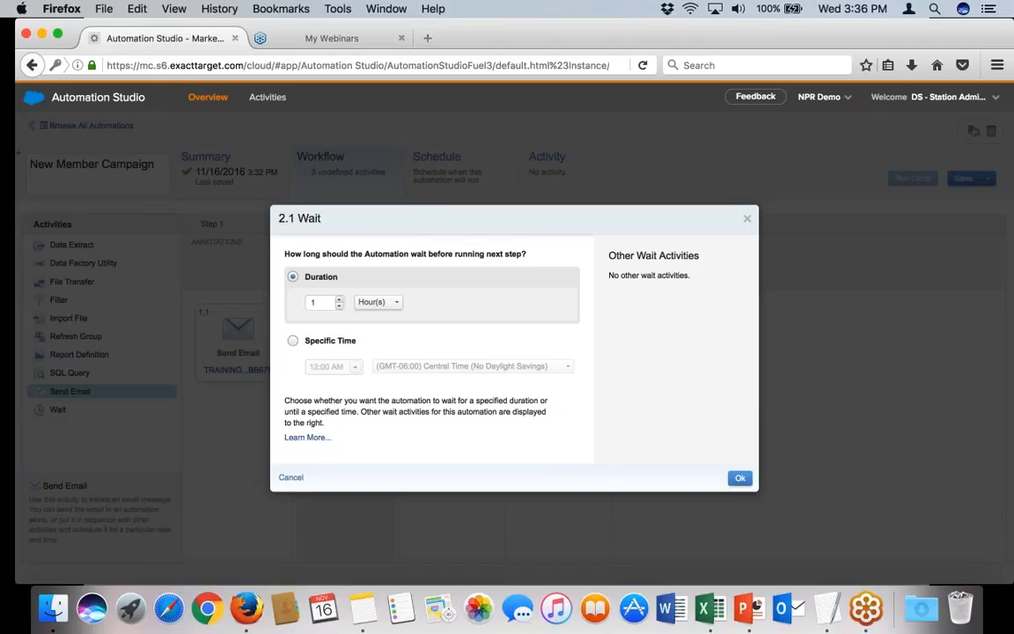
{"action": "left_click", "coordinate": [382, 305]}
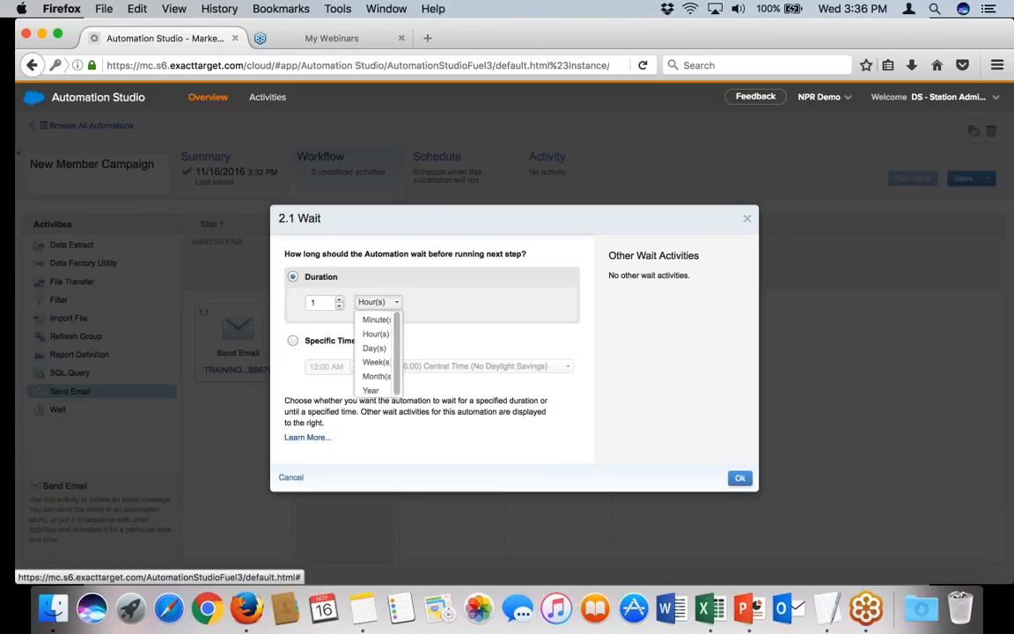
{"action": "left_click", "coordinate": [450, 301]}
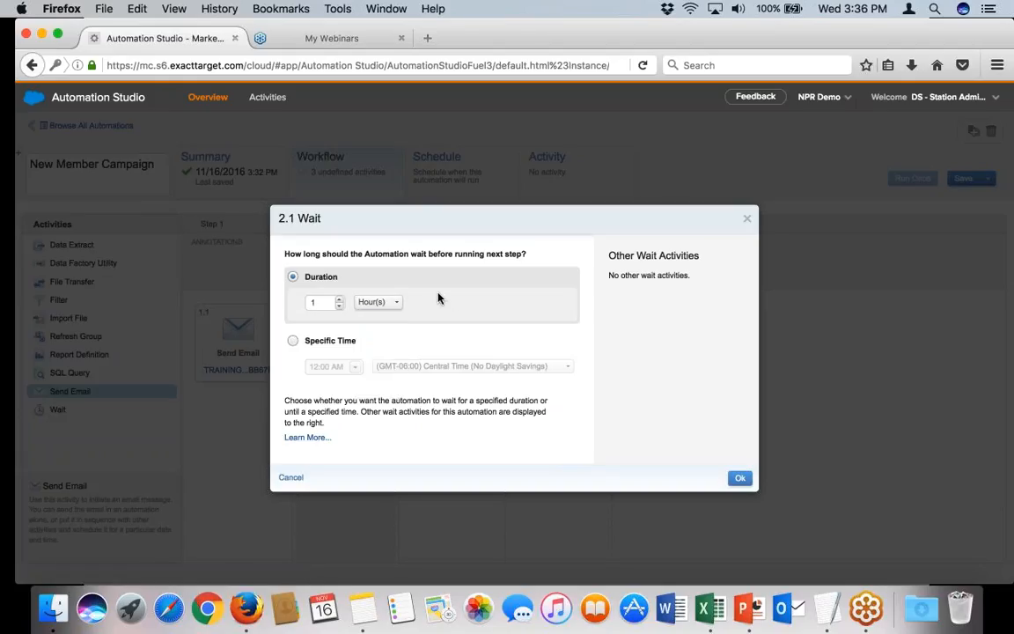
{"action": "left_click", "coordinate": [377, 301]}
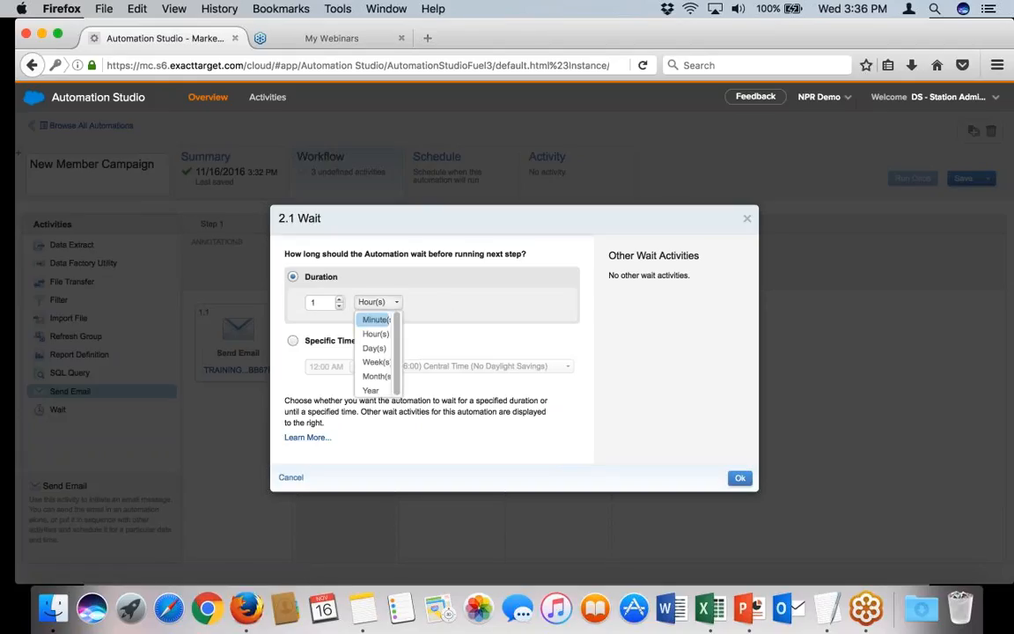
{"action": "left_click", "coordinate": [375, 318]}
{"action": "left_click", "coordinate": [340, 298]}
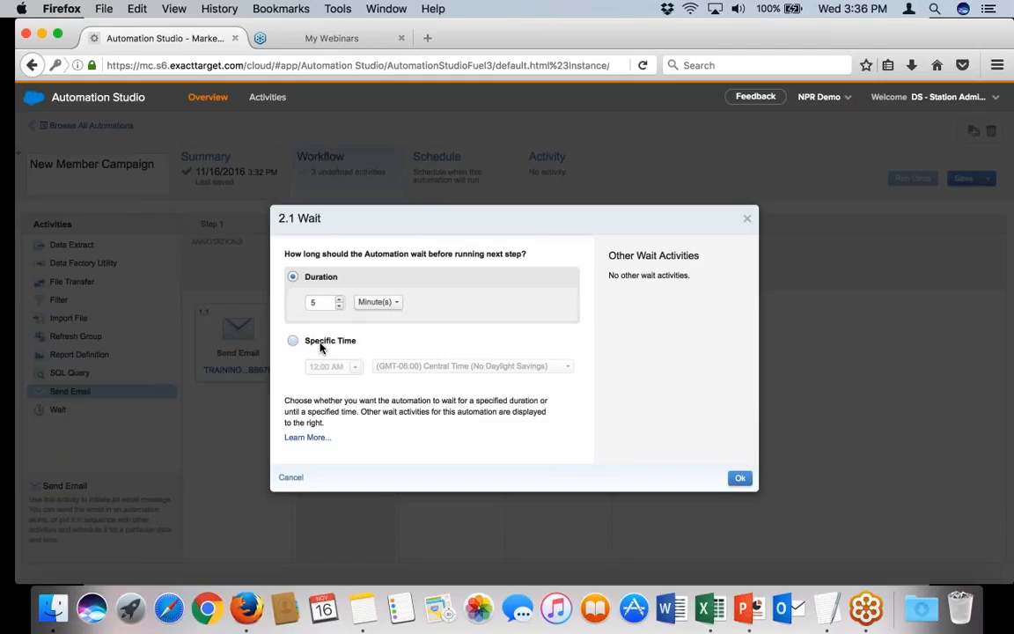
{"action": "left_click", "coordinate": [292, 341]}
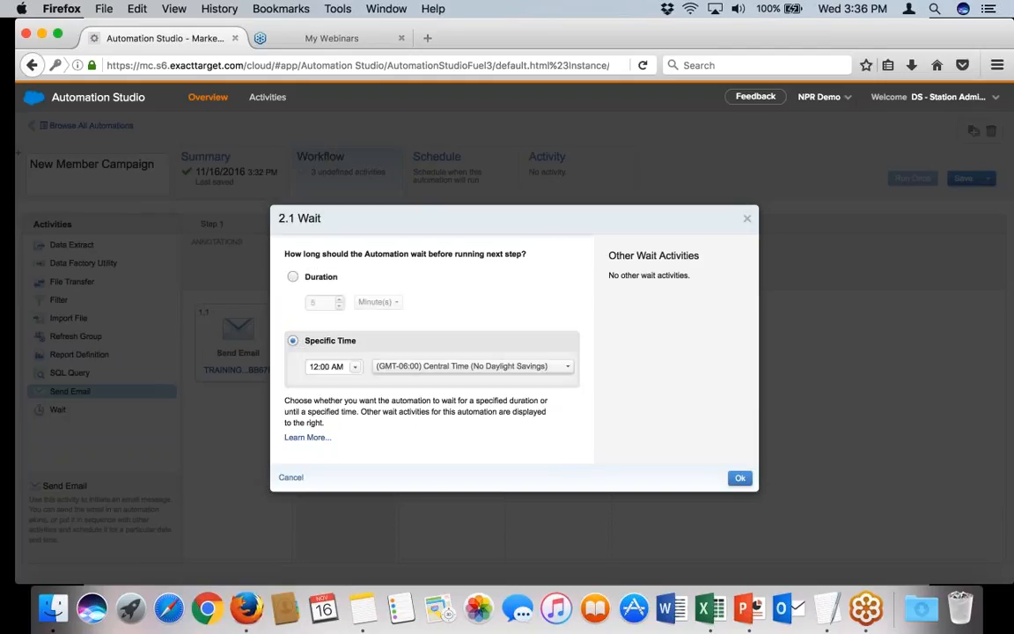
{"action": "left_click", "coordinate": [292, 276]}
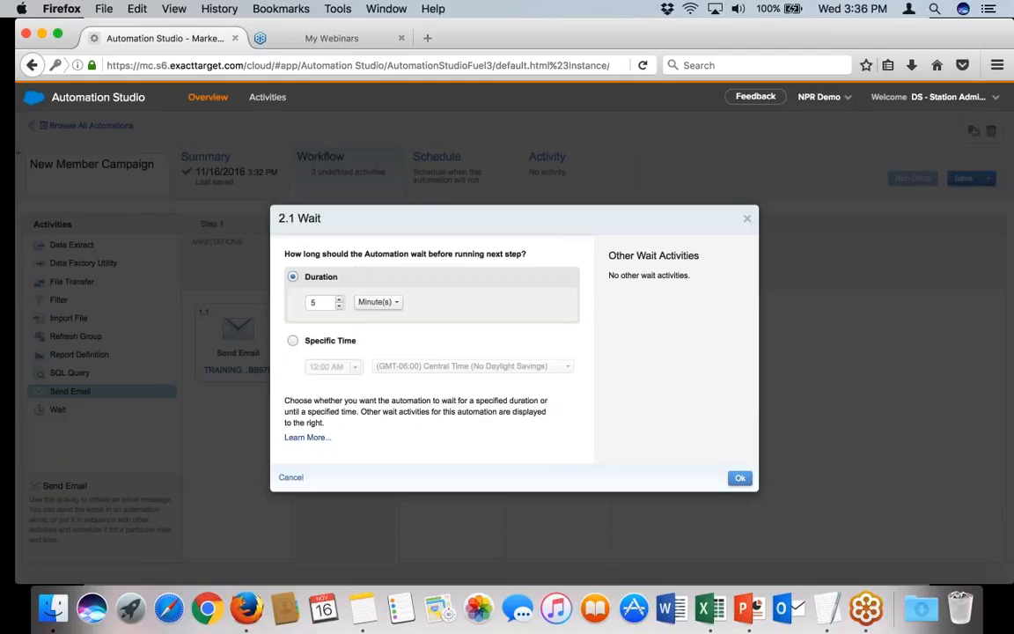
{"action": "left_click", "coordinate": [740, 477]}
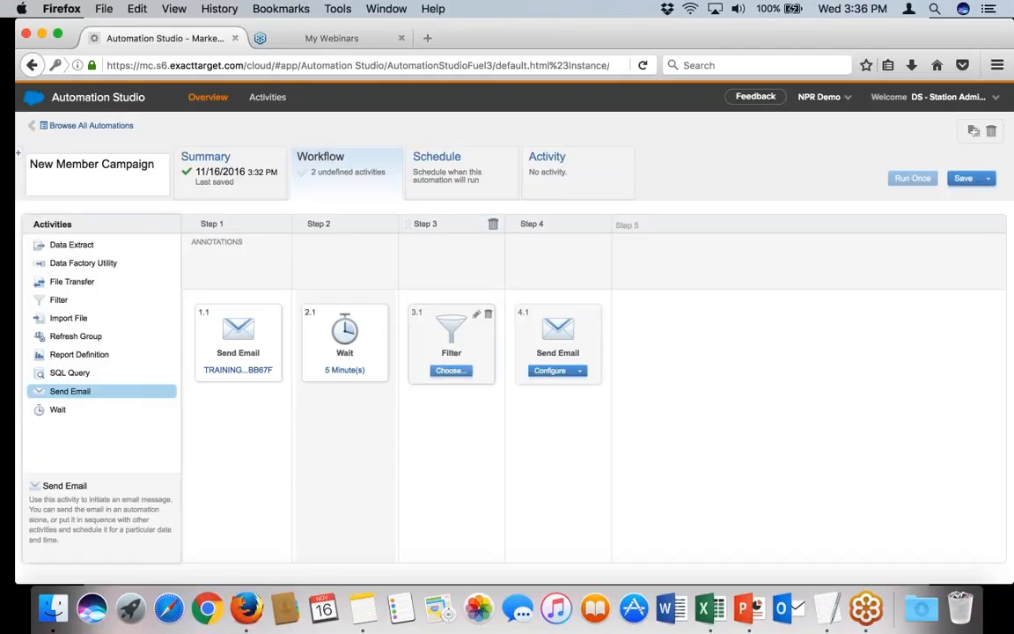
Assign the Non-Members Filter to the Filter activity in step 3.
{"action": "left_click", "coordinate": [451, 370]}
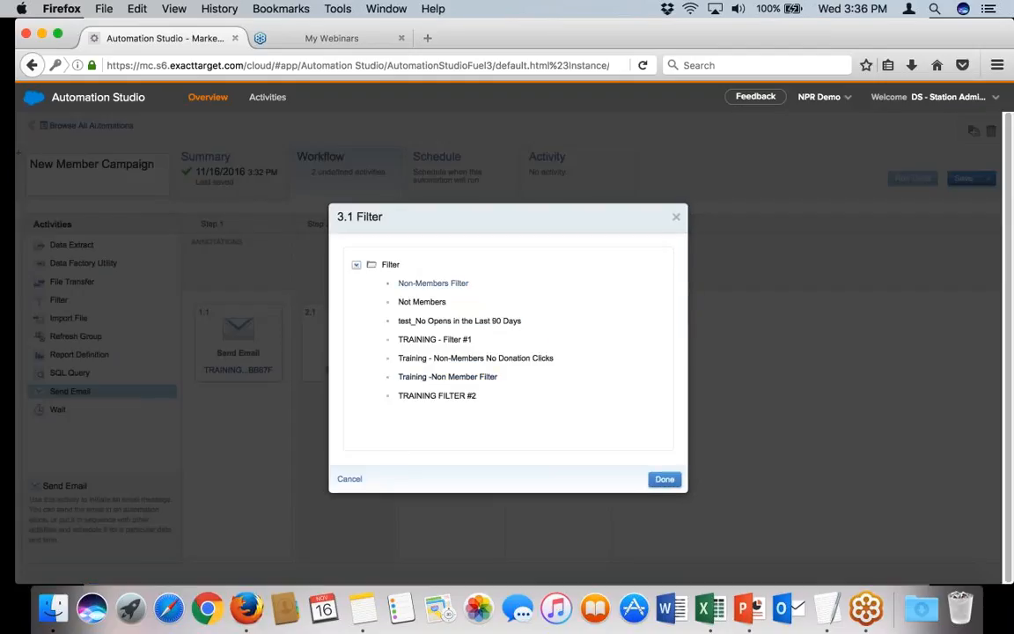
{"action": "left_click", "coordinate": [422, 284]}
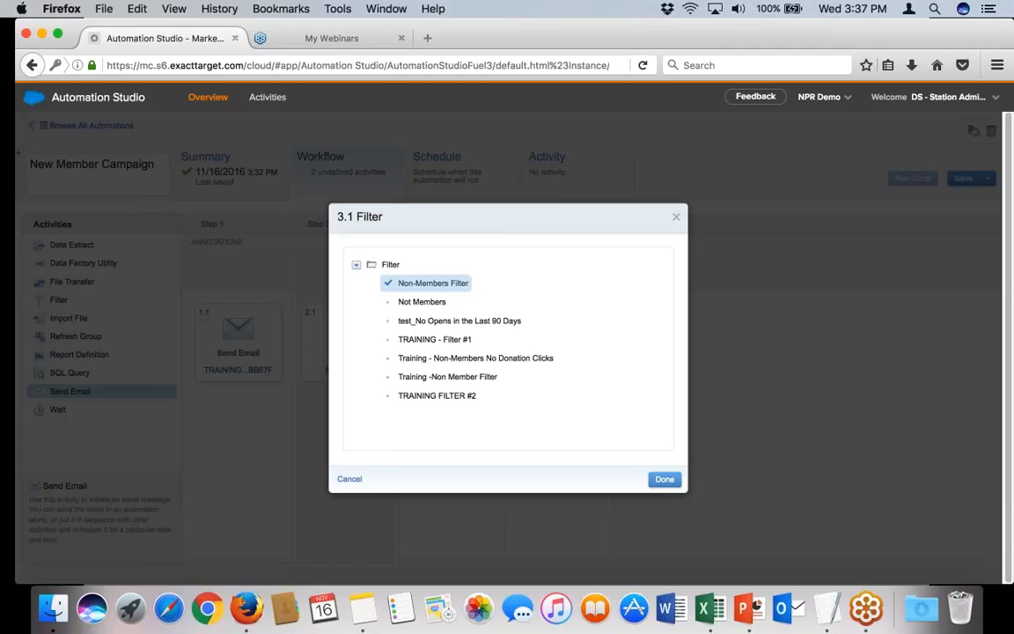
{"action": "left_click", "coordinate": [664, 479]}
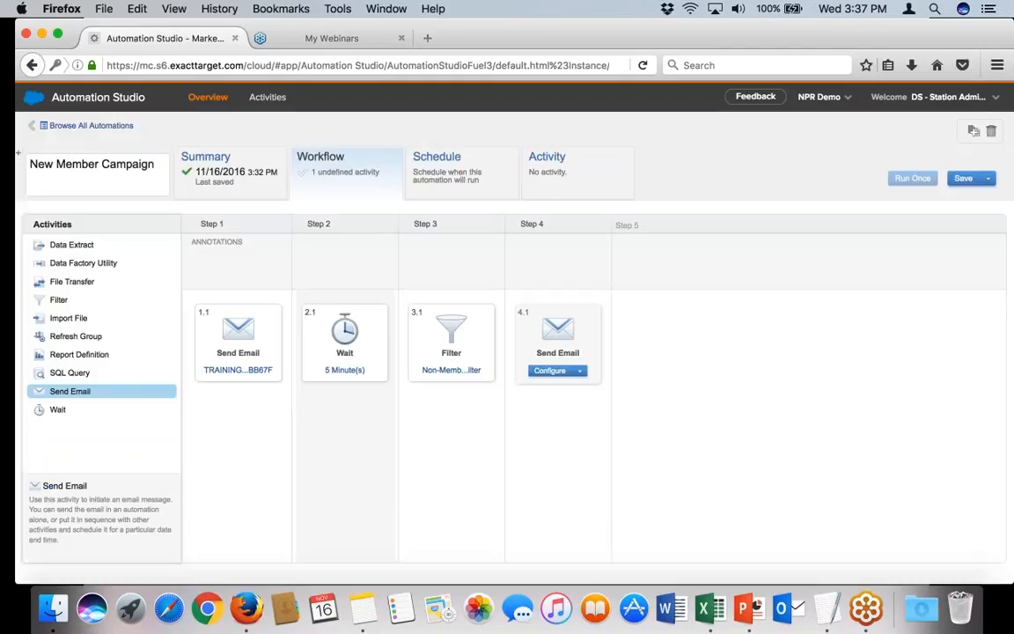
Configure the second Send Email activity to use the TRAINING-Member Appeal #2 email from the TRAINING folder of My Emails.
{"action": "left_click", "coordinate": [550, 370]}
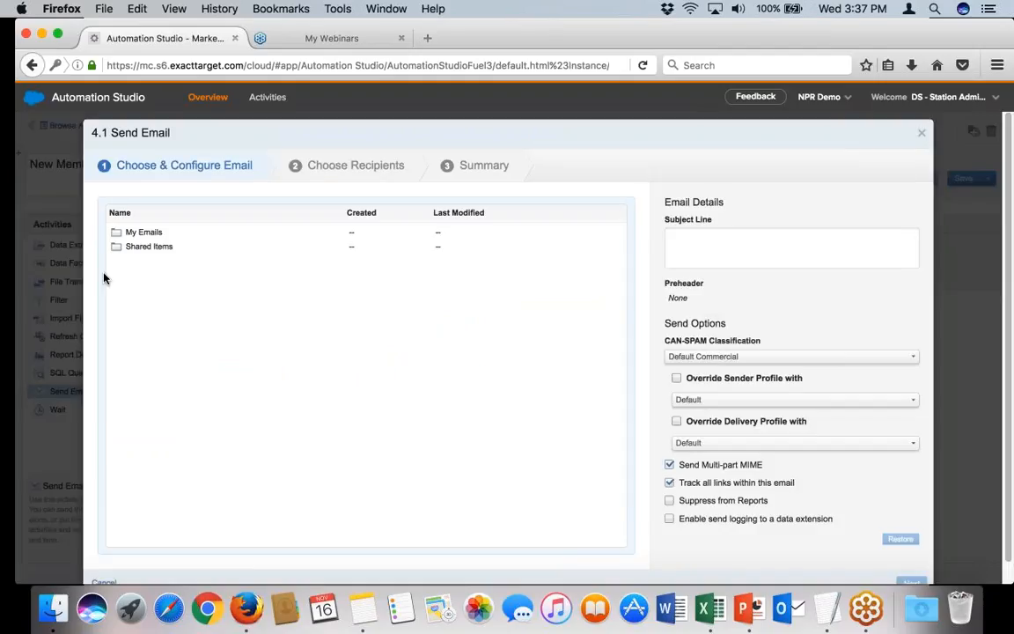
{"action": "left_click", "coordinate": [118, 233]}
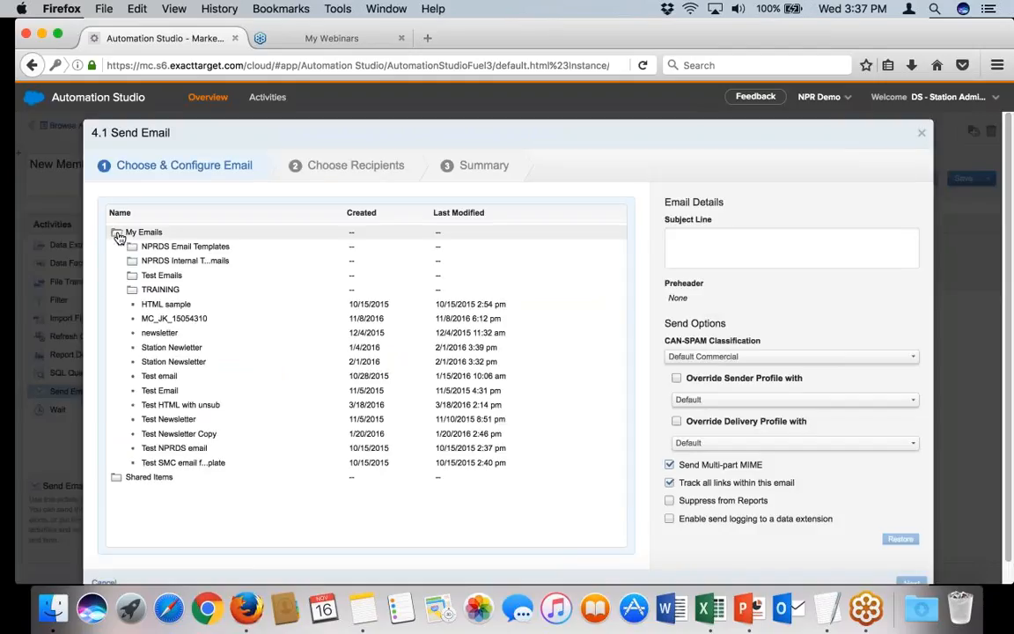
{"action": "left_click", "coordinate": [132, 290]}
{"action": "left_click_drag", "start_coordinate": [149, 304], "coordinate": [365, 233]}
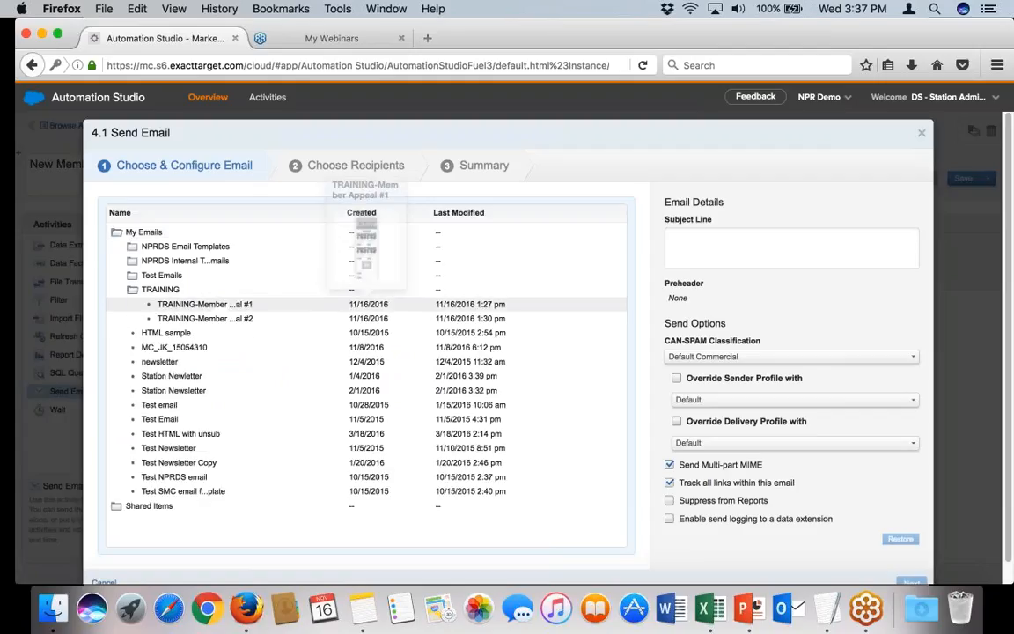
{"action": "left_click", "coordinate": [189, 319]}
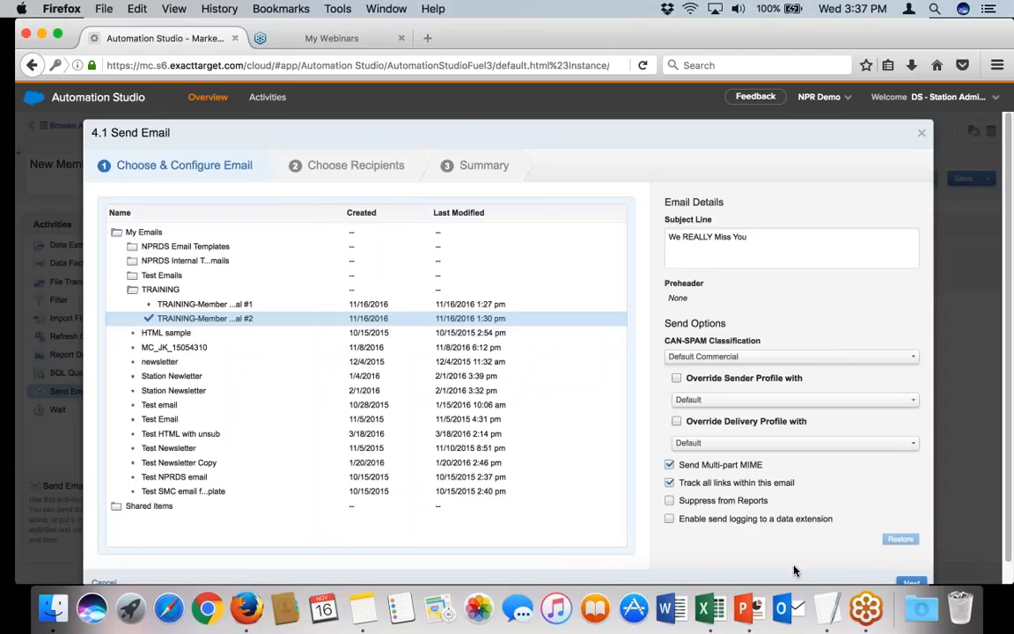
Override the second email's sender profile with "Letters from our GM" and proceed to choosing recipients.
{"action": "left_click", "coordinate": [757, 444]}
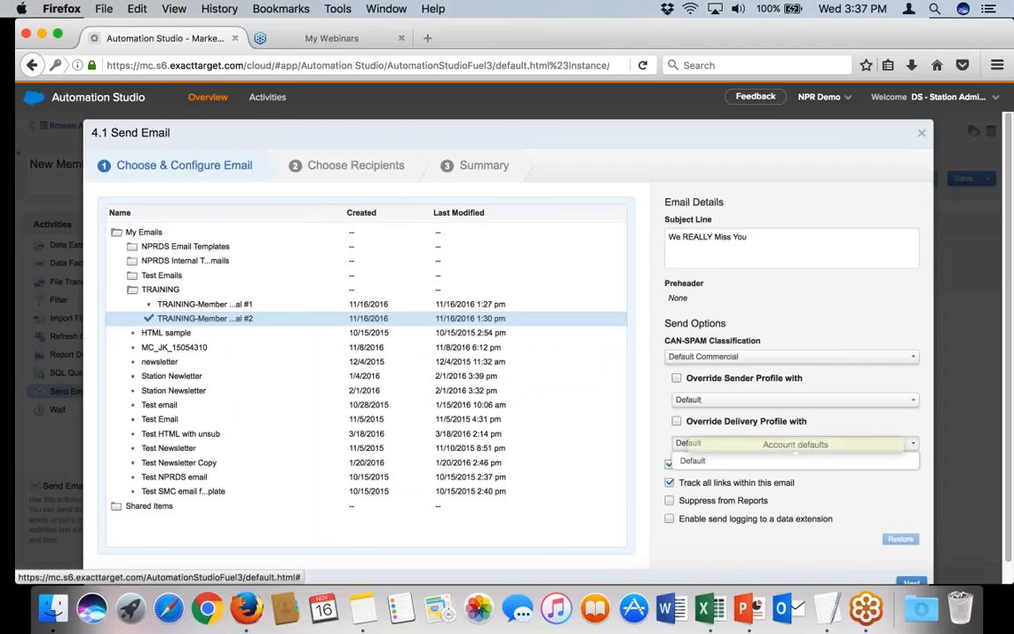
{"action": "left_click", "coordinate": [728, 400]}
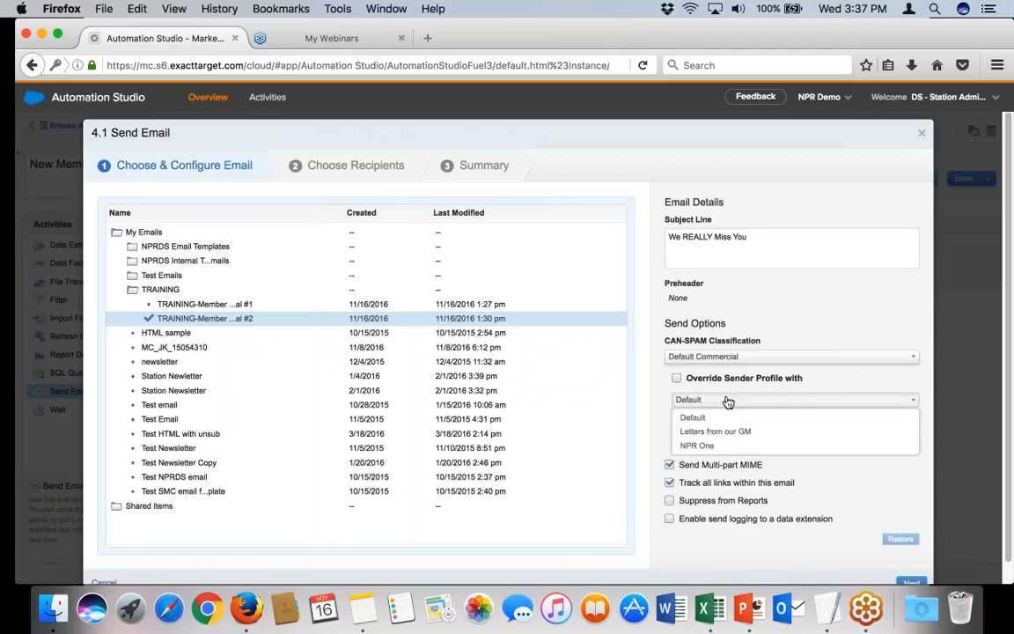
{"action": "left_click", "coordinate": [715, 431]}
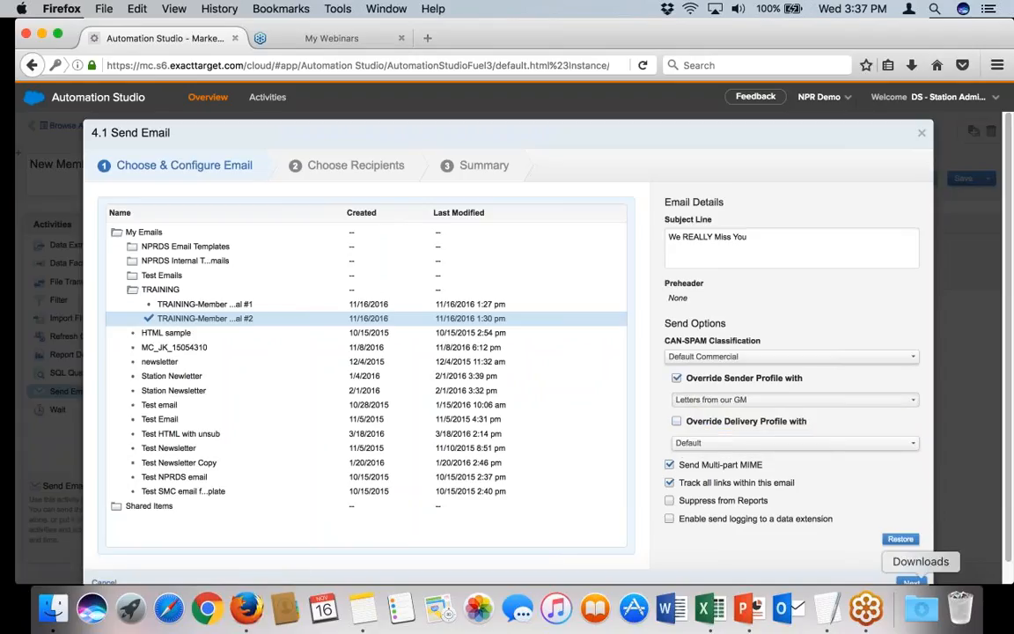
{"action": "left_click", "coordinate": [911, 581]}
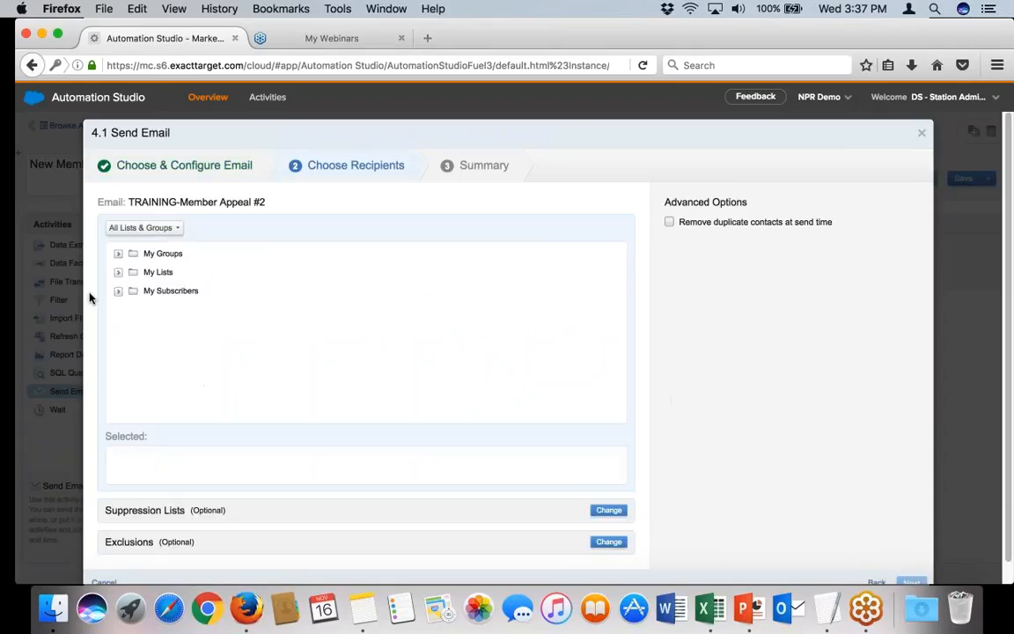
Set the second email's recipients to the Newsletter Subscribers Non-Members data extension under One-Time Lists, Training Materials, and save the completed automation.
{"action": "left_click", "coordinate": [142, 229]}
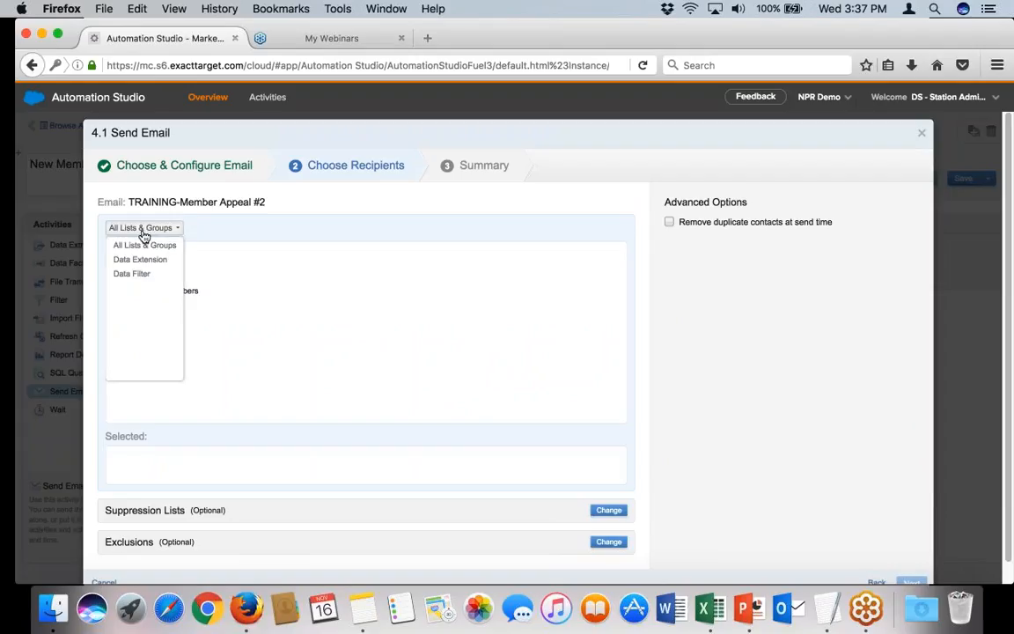
{"action": "left_click", "coordinate": [140, 258]}
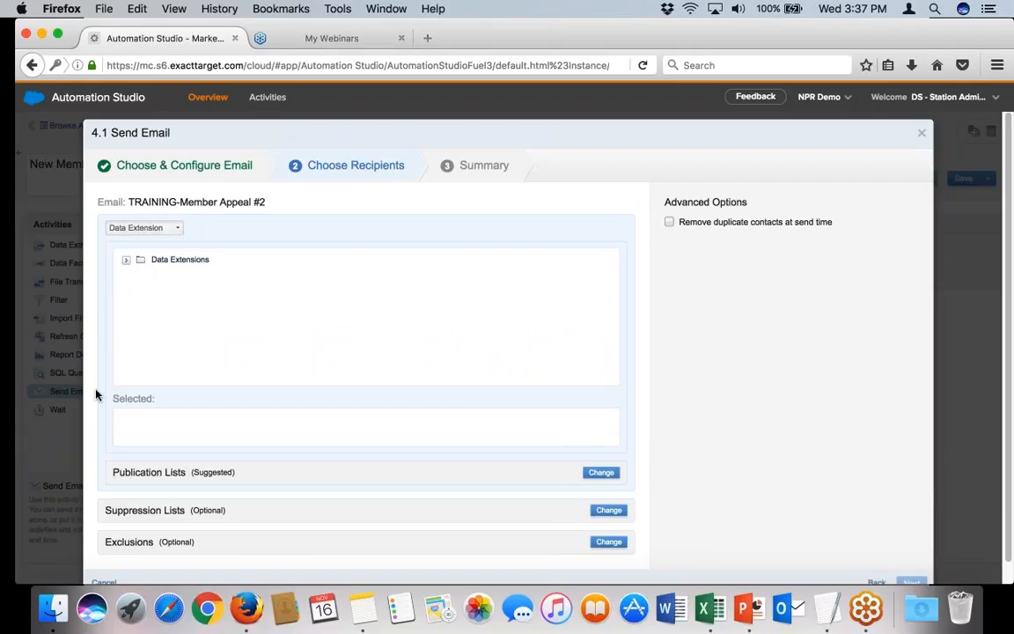
{"action": "left_click", "coordinate": [126, 260]}
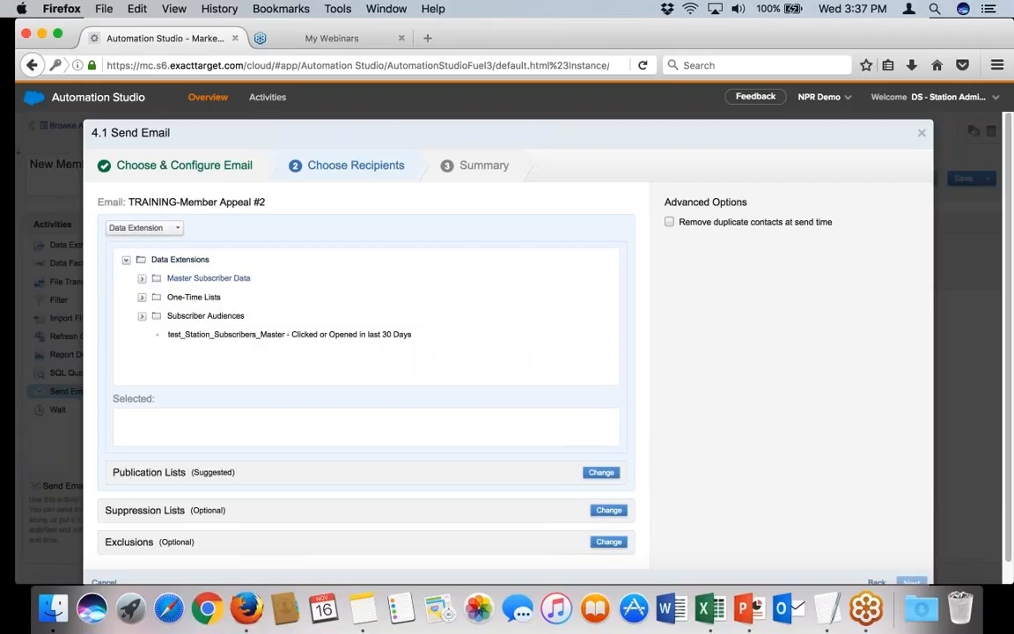
{"action": "left_click", "coordinate": [142, 296]}
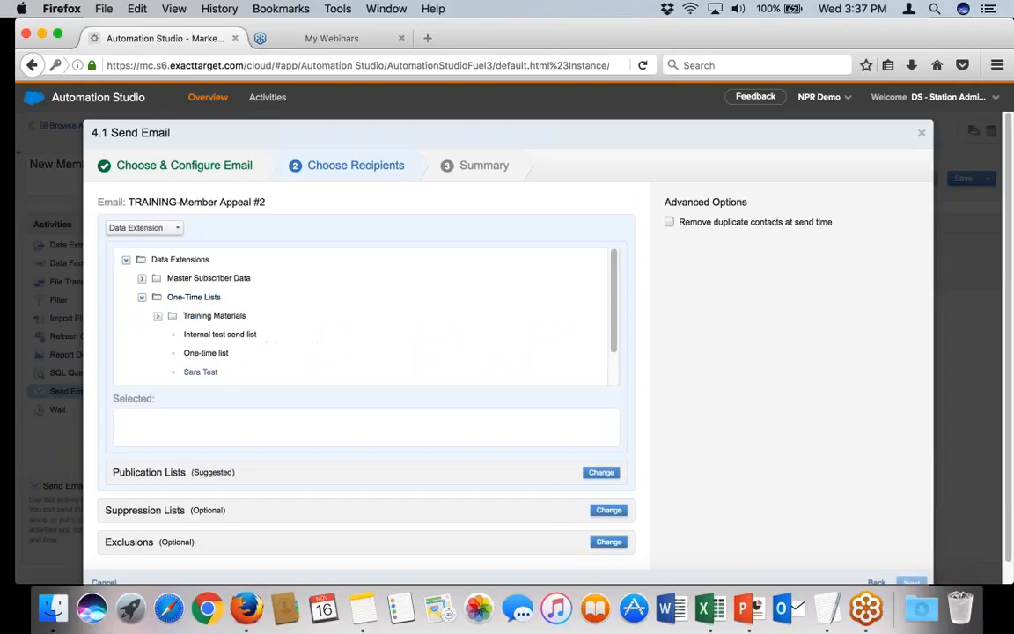
{"action": "left_click", "coordinate": [157, 315]}
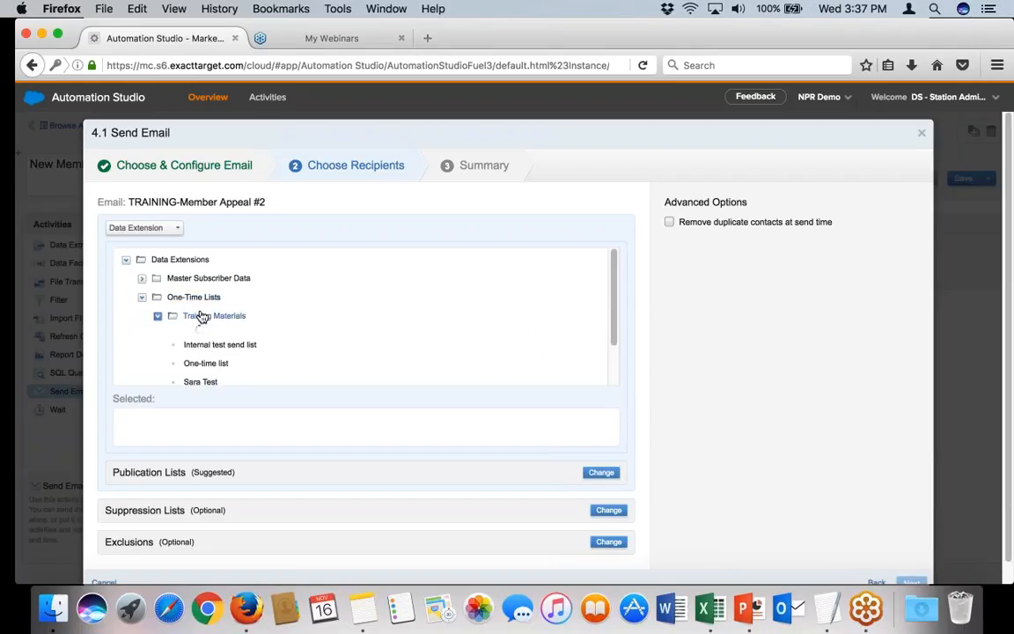
{"action": "left_click", "coordinate": [255, 336]}
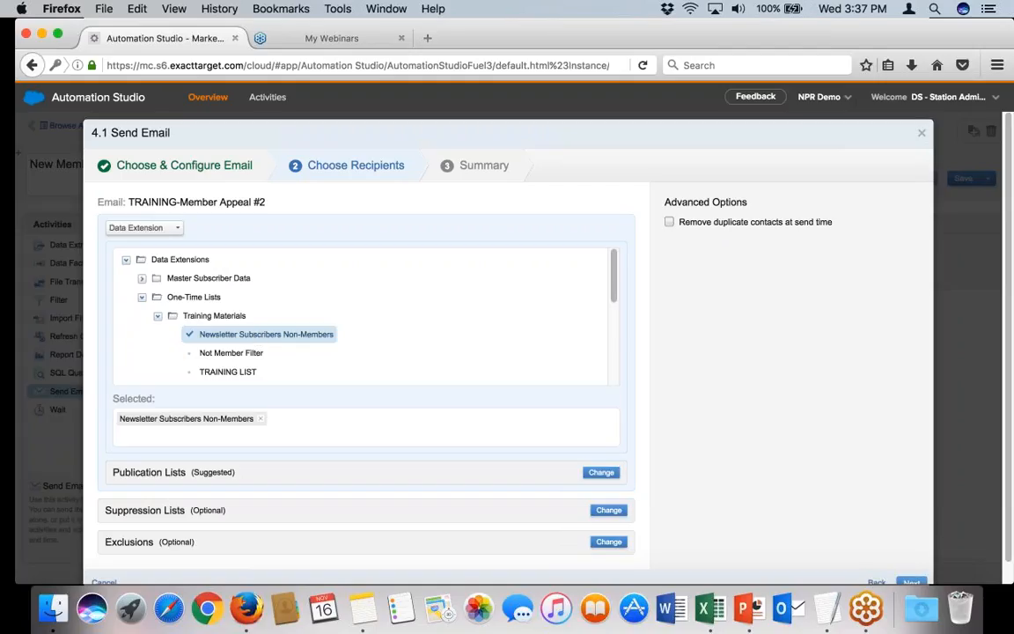
{"action": "left_click", "coordinate": [911, 581]}
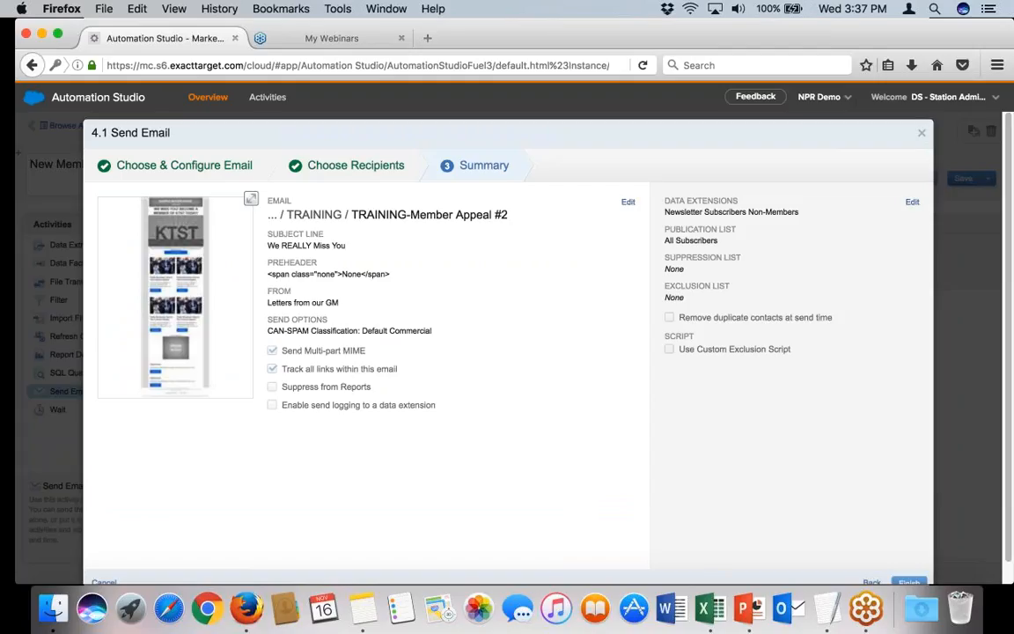
{"action": "left_click", "coordinate": [909, 582]}
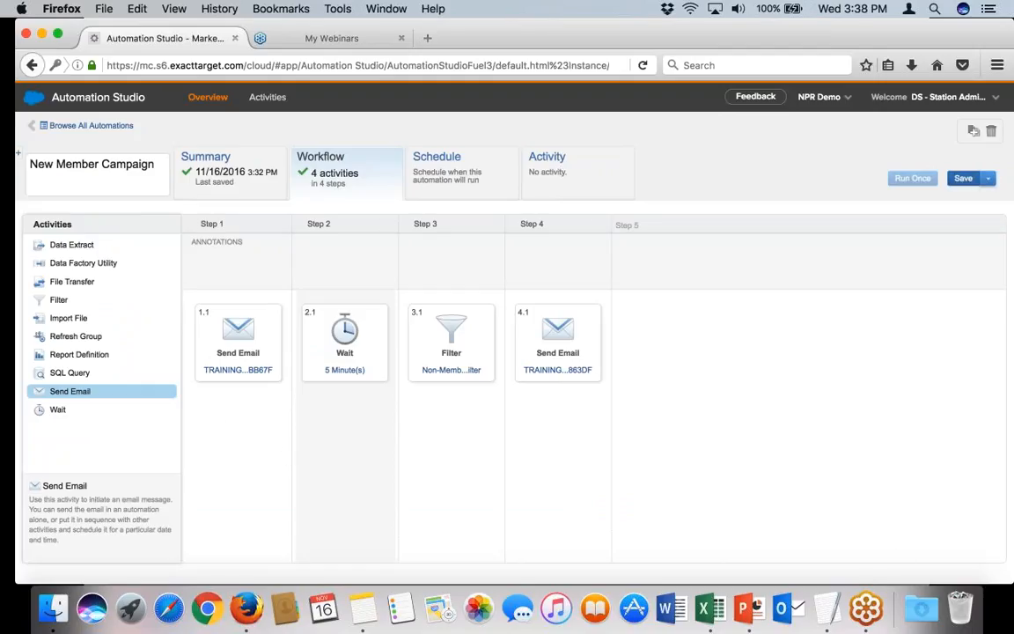
{"action": "left_click", "coordinate": [963, 178]}
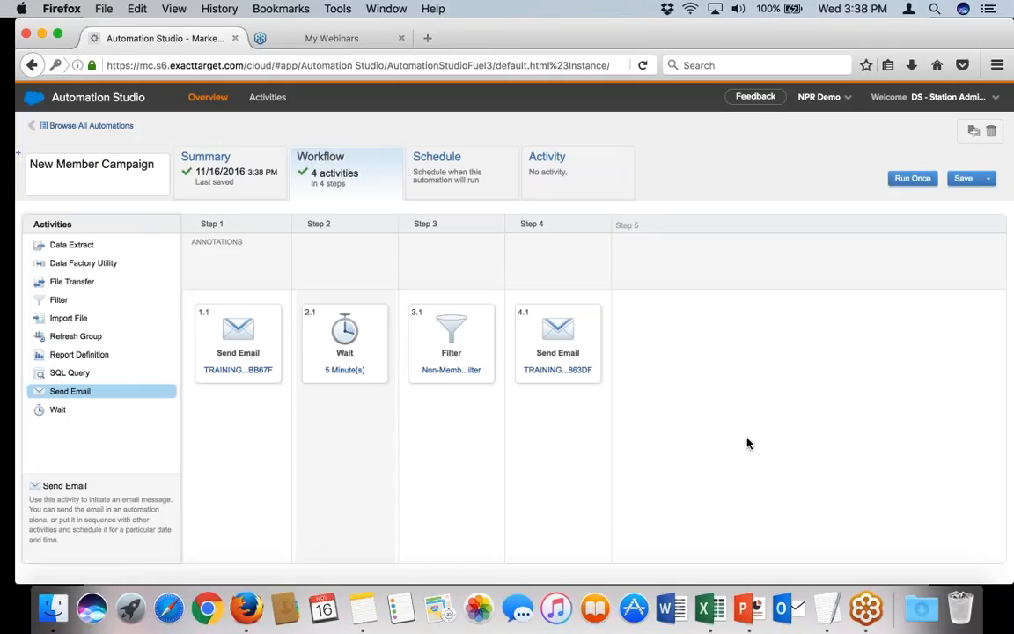
Review the automation's schedule options, including the start date calendar, without setting a date, and return to the workflow.
{"action": "left_click", "coordinate": [427, 165]}
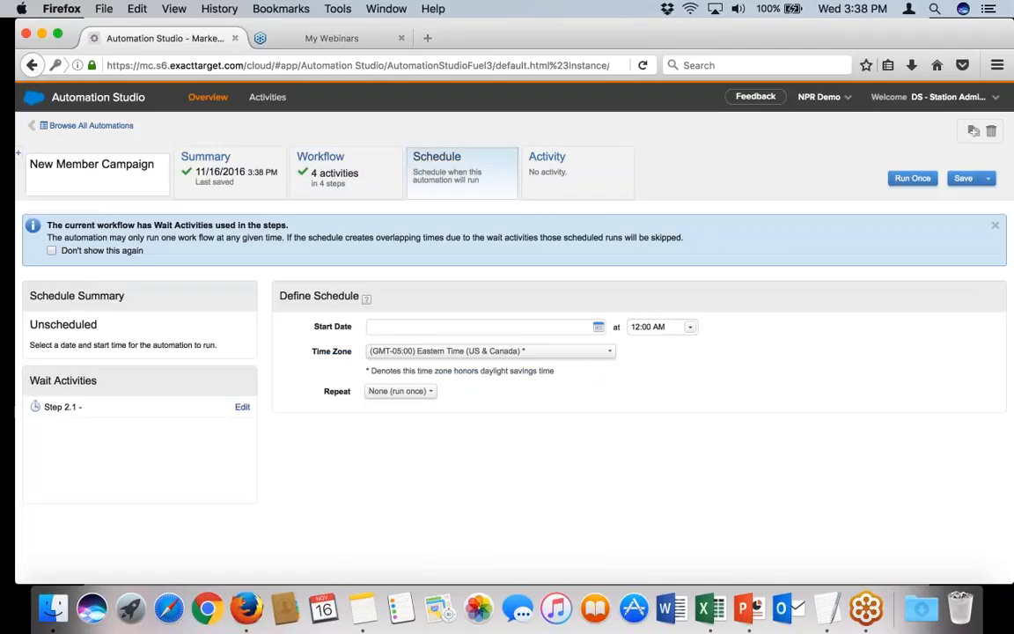
{"action": "left_click", "coordinate": [599, 326]}
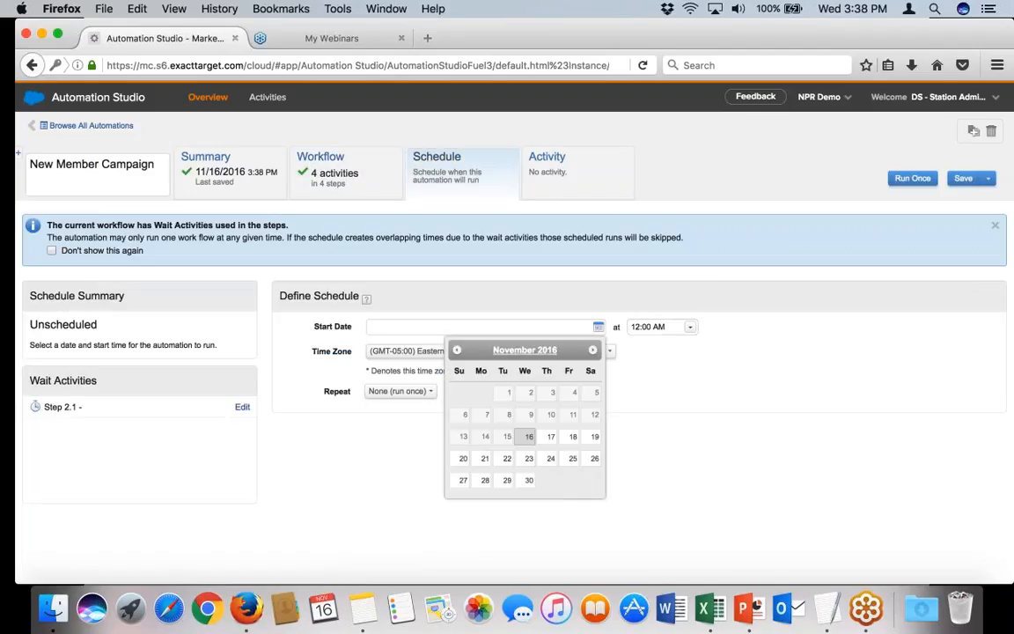
{"action": "left_click", "coordinate": [459, 306]}
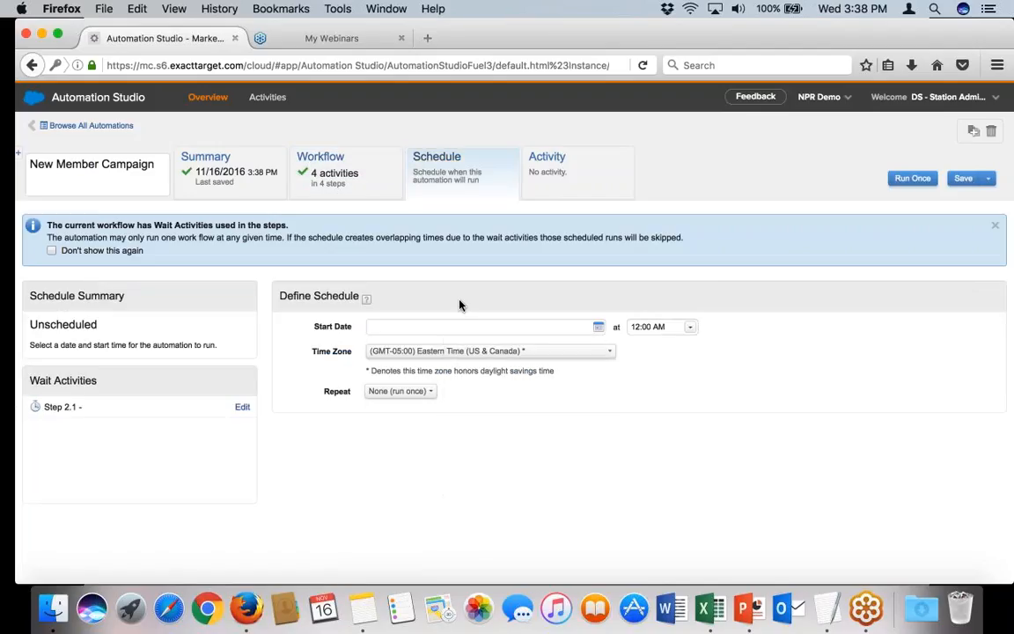
{"action": "left_click", "coordinate": [338, 167]}
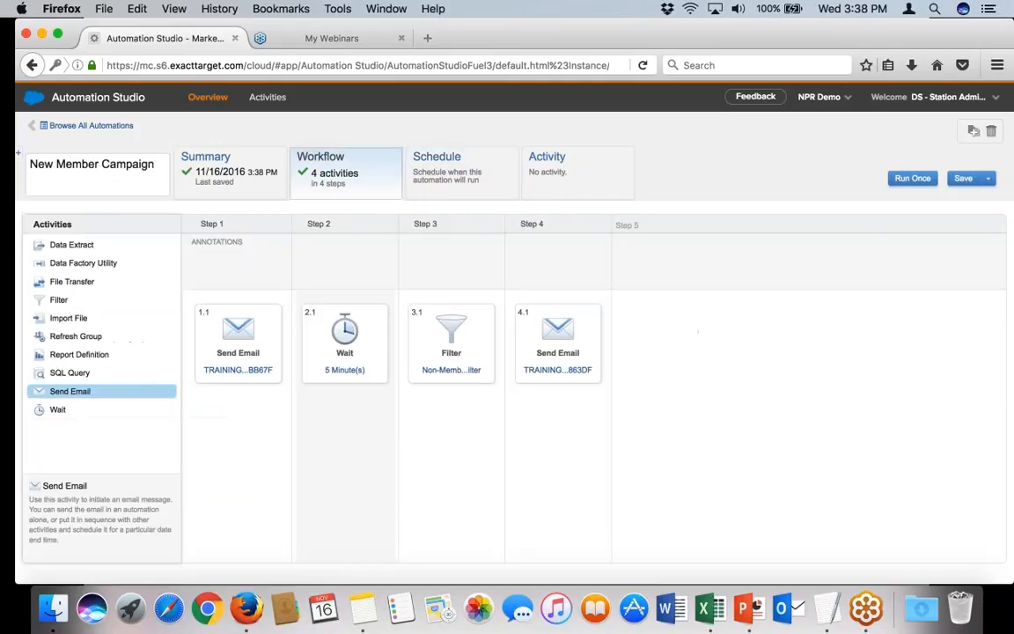
Run the New Member Campaign automation once and reopen it from the automations overview to check its recent activity.
{"action": "left_click", "coordinate": [915, 180]}
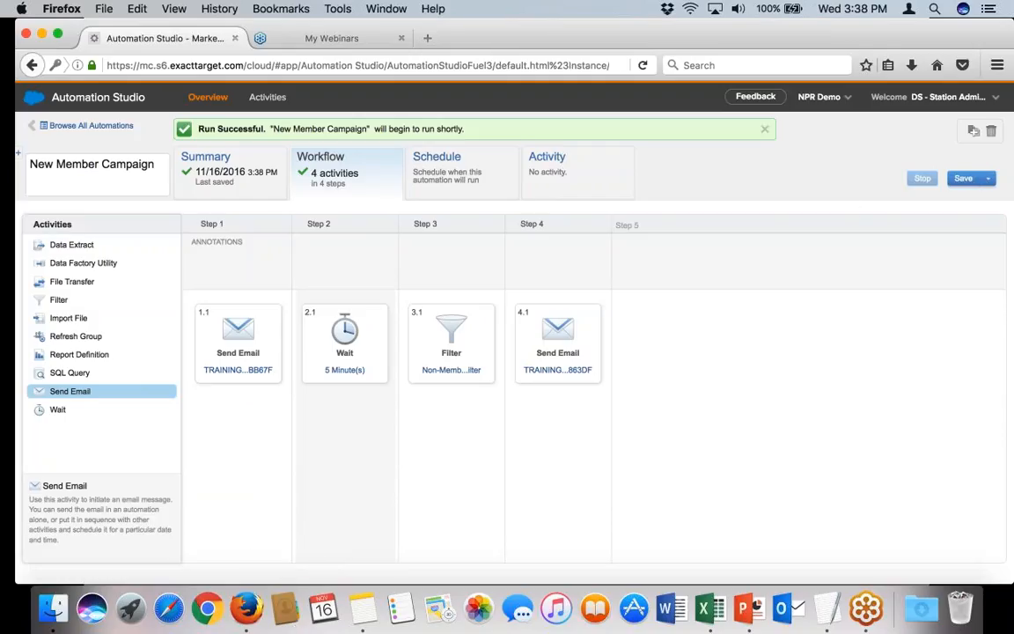
{"action": "left_click", "coordinate": [88, 129]}
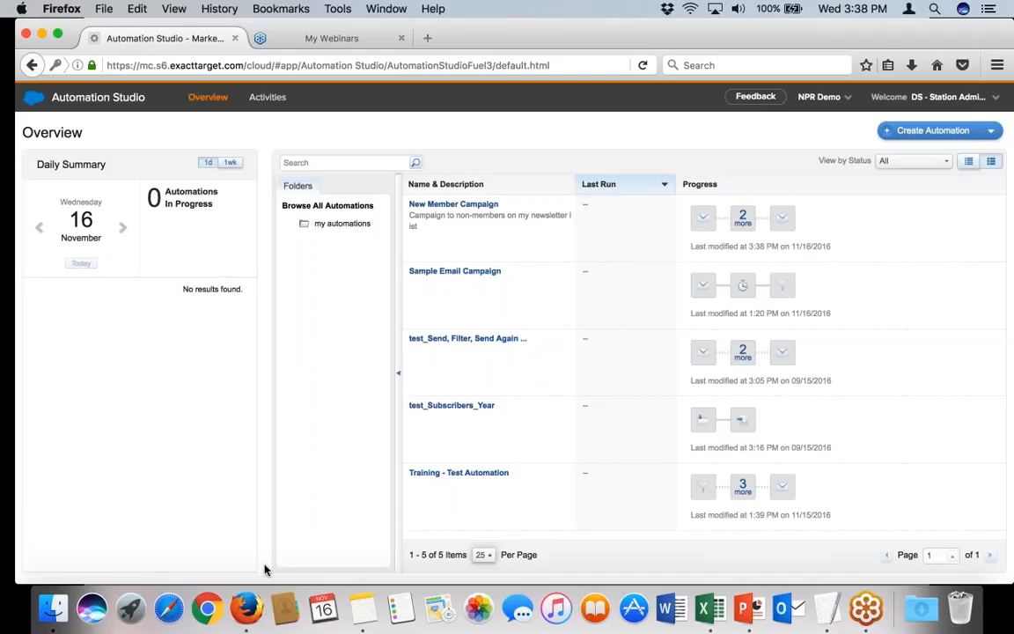
{"action": "mouse_move", "coordinate": [457, 206]}
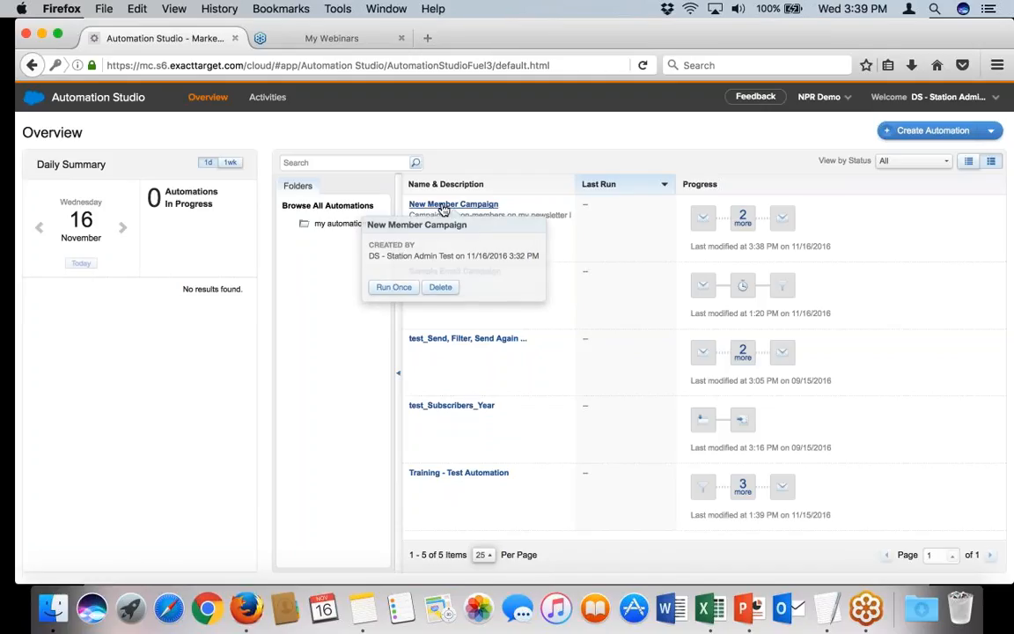
{"action": "left_click", "coordinate": [453, 204]}
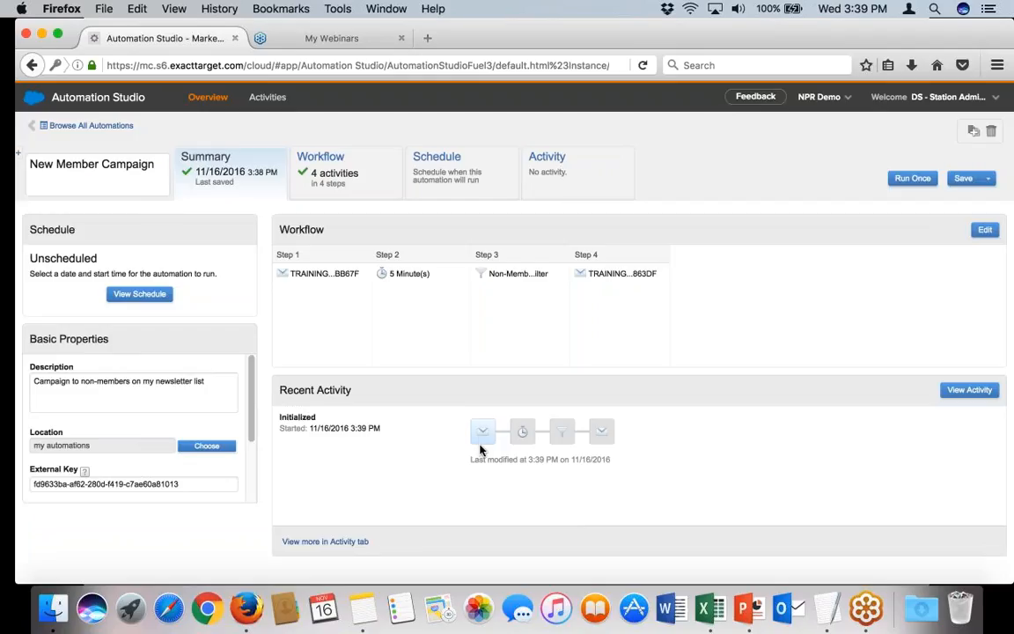
{"action": "mouse_move", "coordinate": [480, 440]}
Switch to the PowerPoint presentation and show the "Questions?" slide with the Q&A call and help details.
{"action": "left_click", "coordinate": [745, 607]}
{"action": "left_click", "coordinate": [312, 456]}
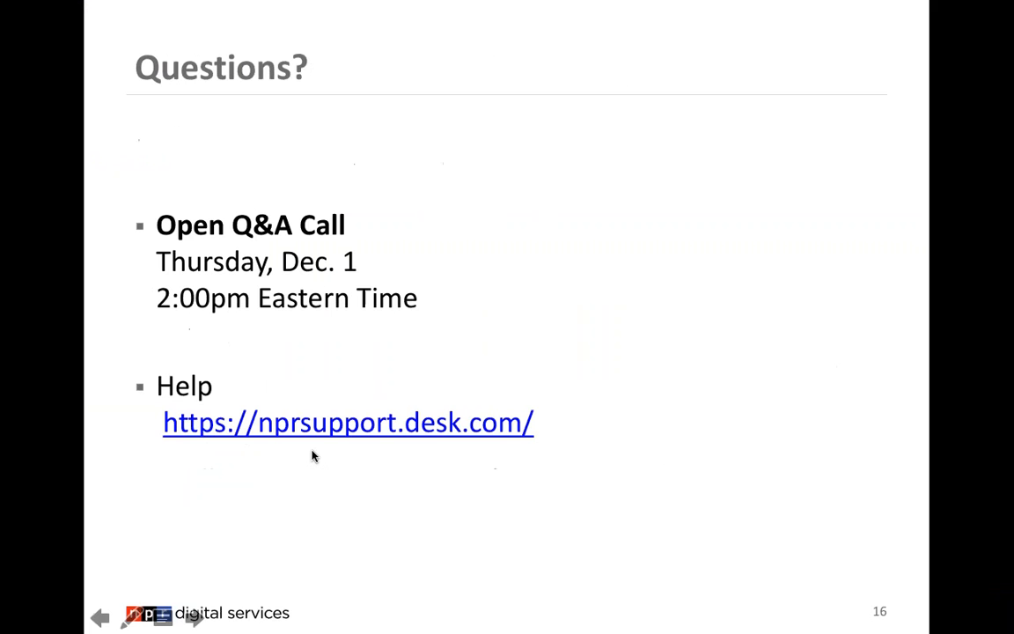